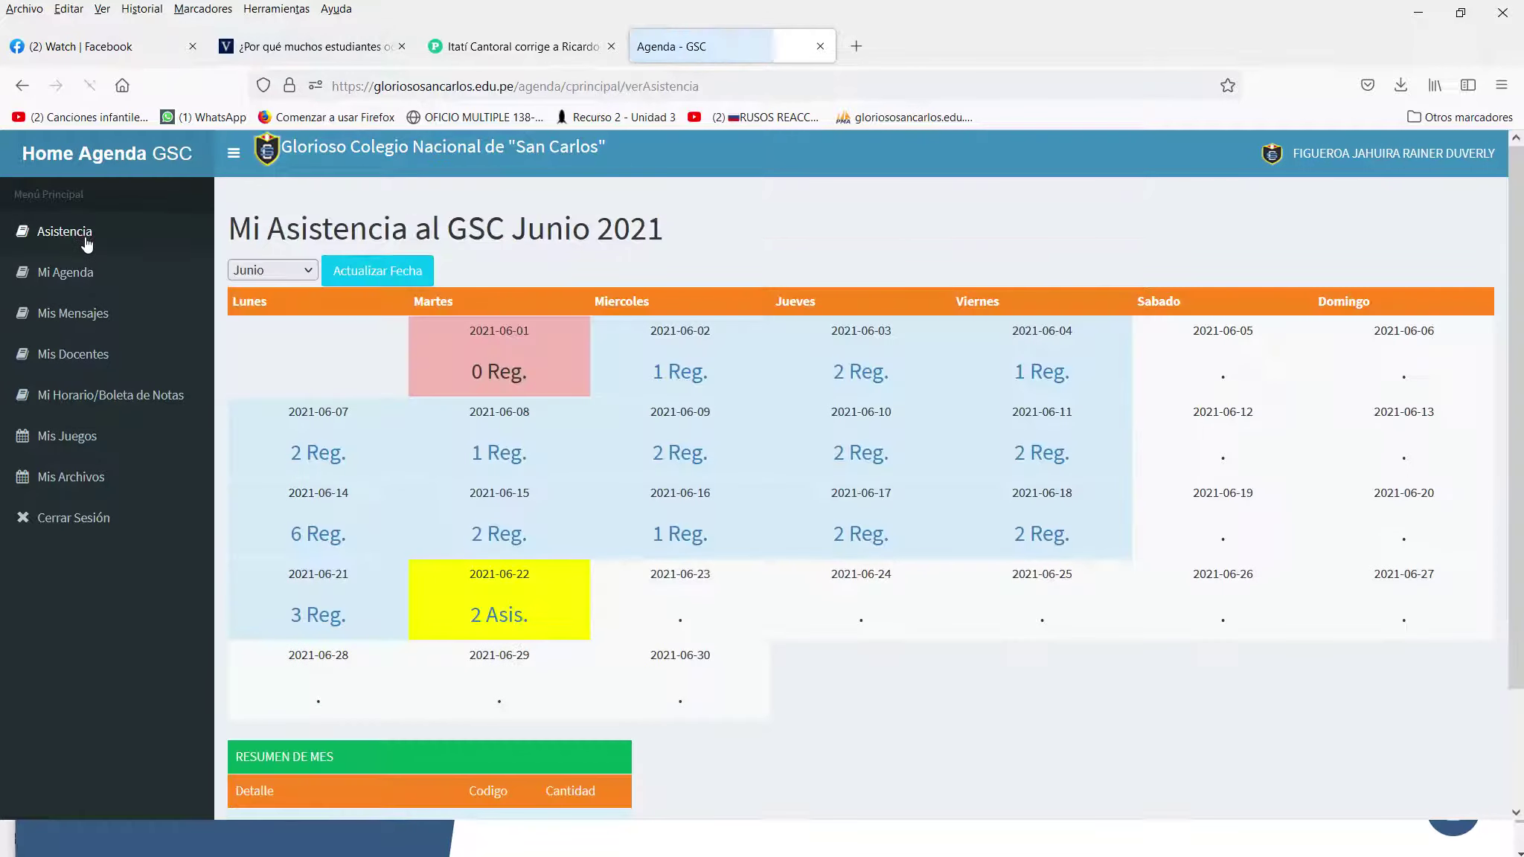
Step: View the attendance report for 2021-06-22, checking the areas listed for each session, and close it
click(490, 618)
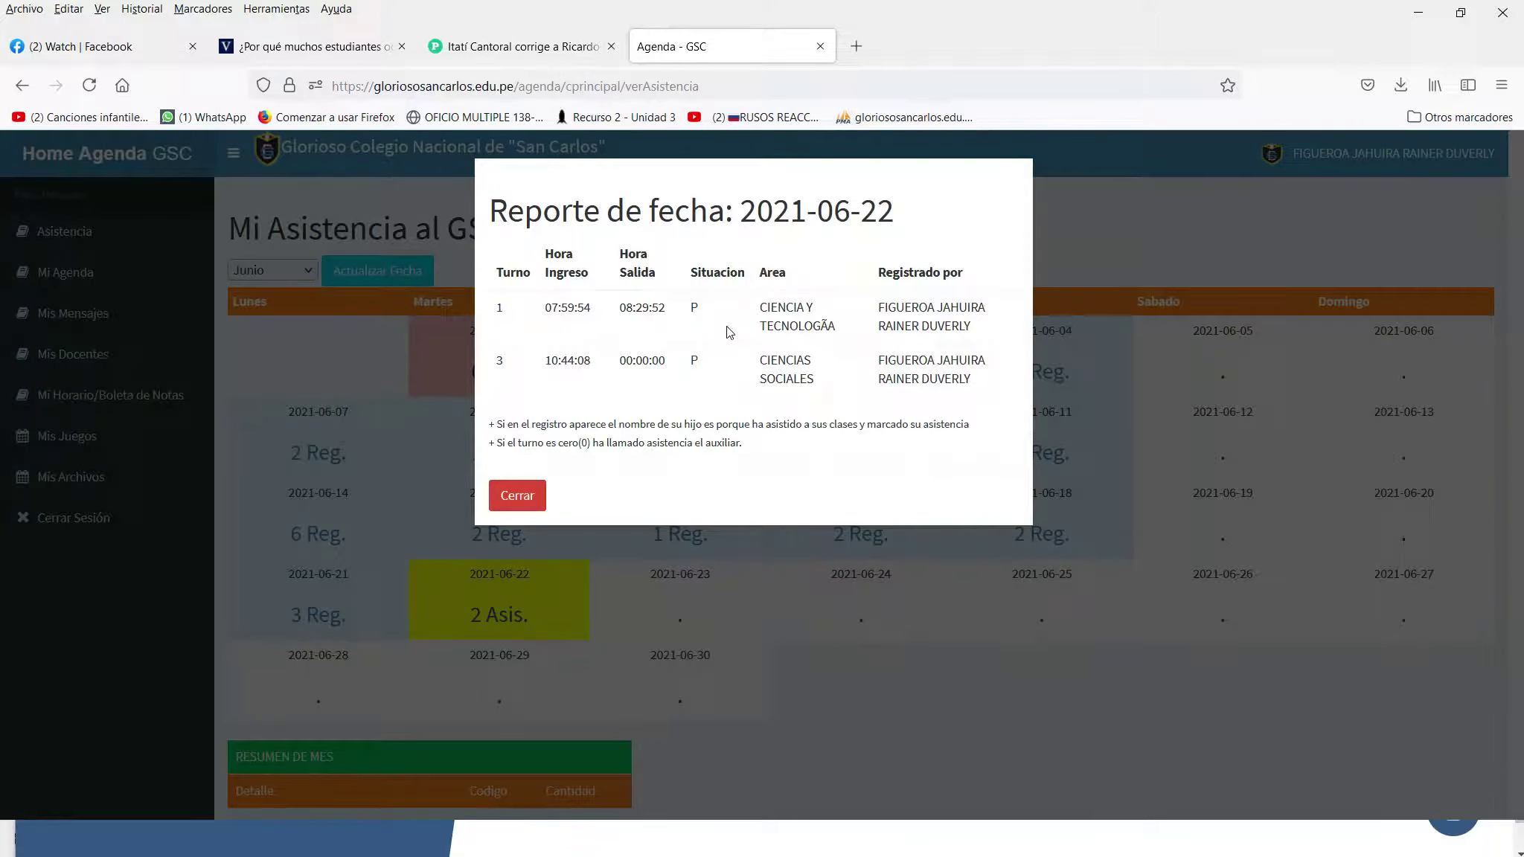
triple_click(775, 311)
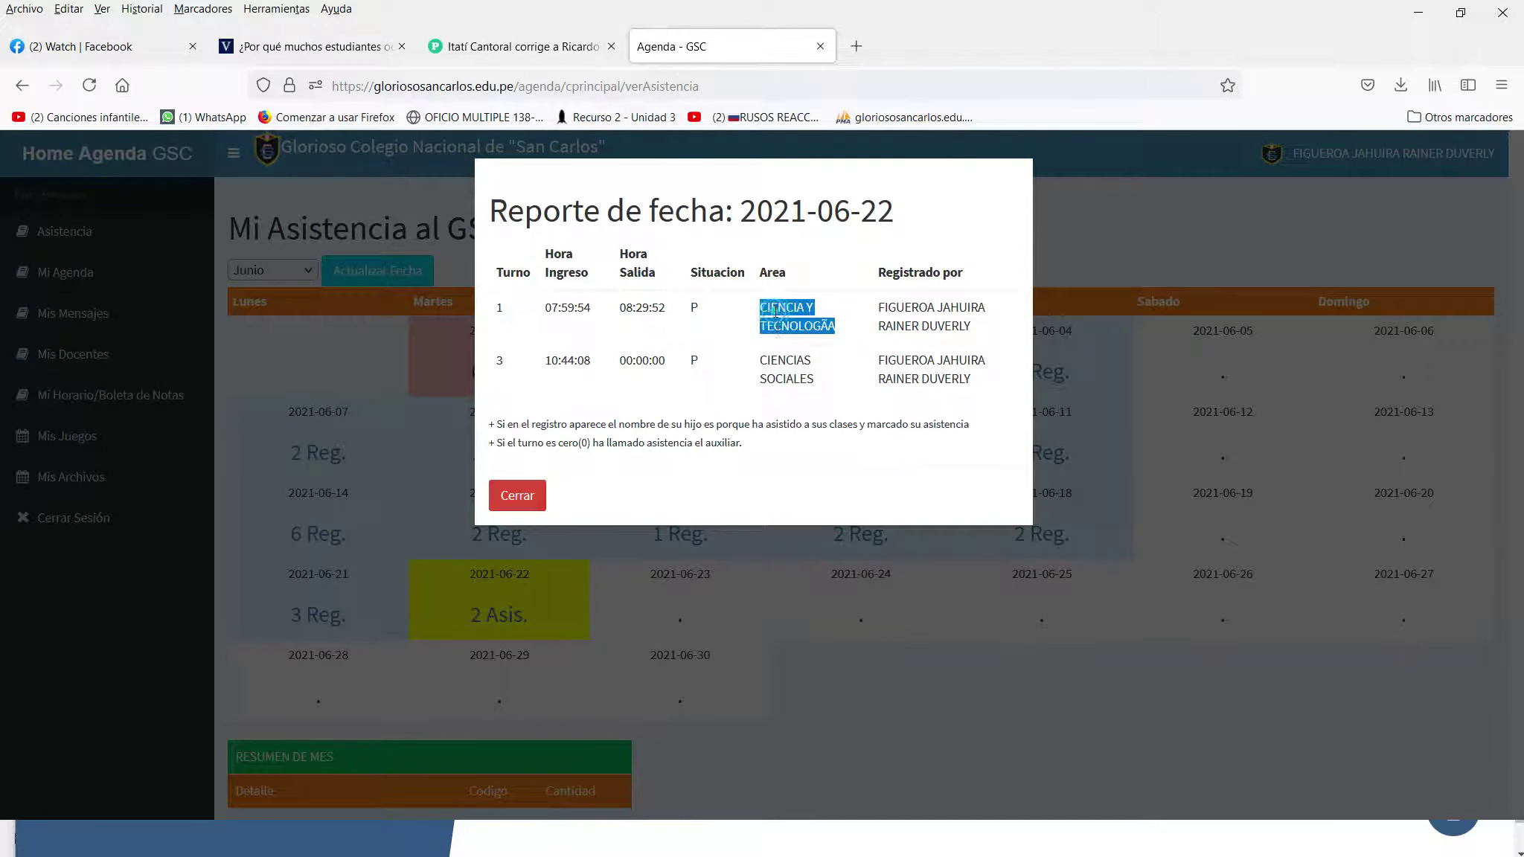
triple_click(784, 375)
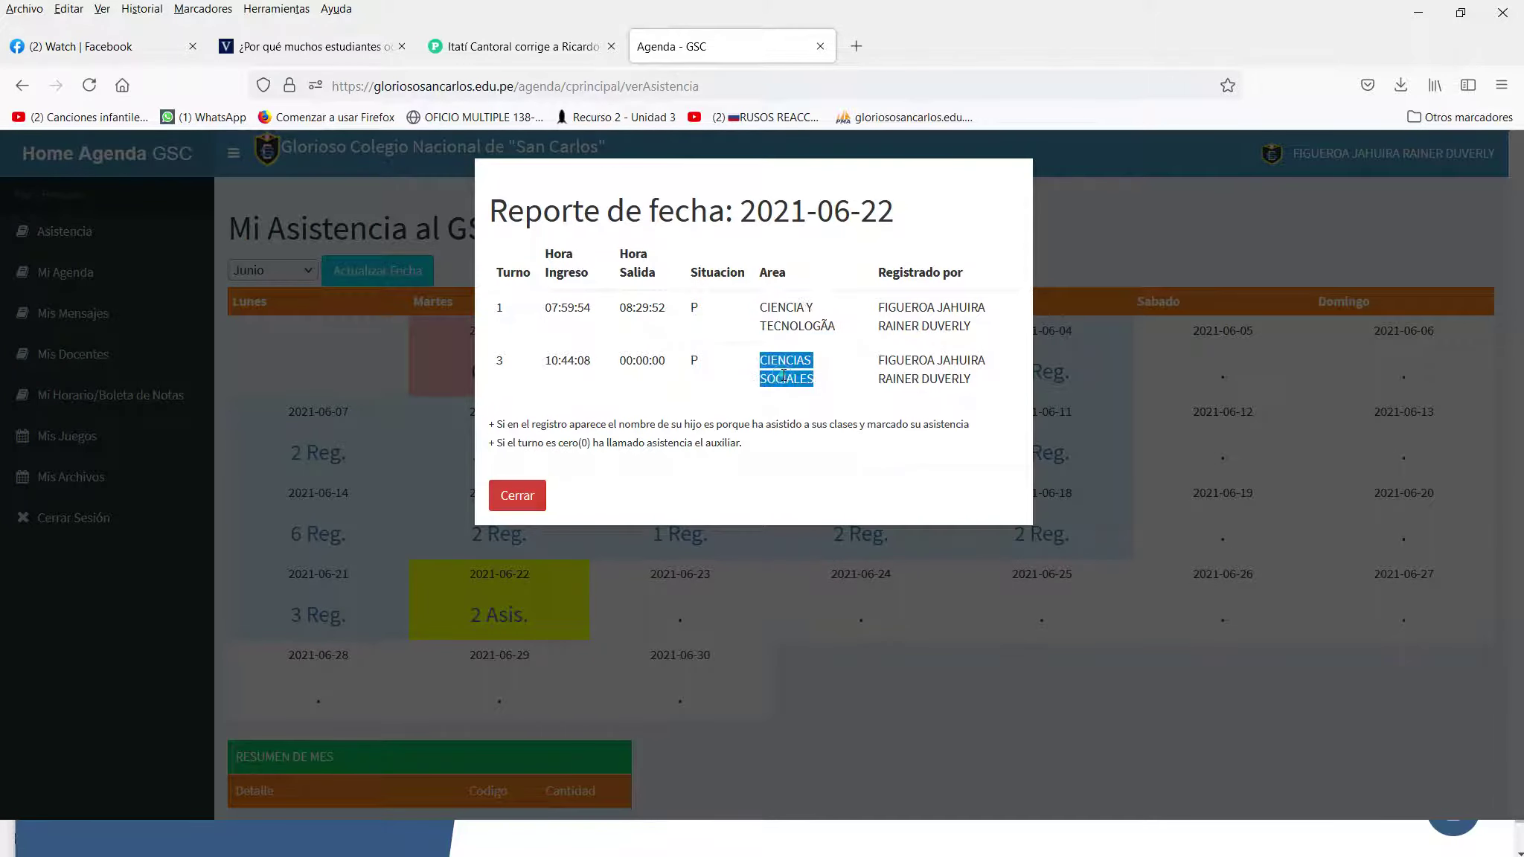
click(515, 498)
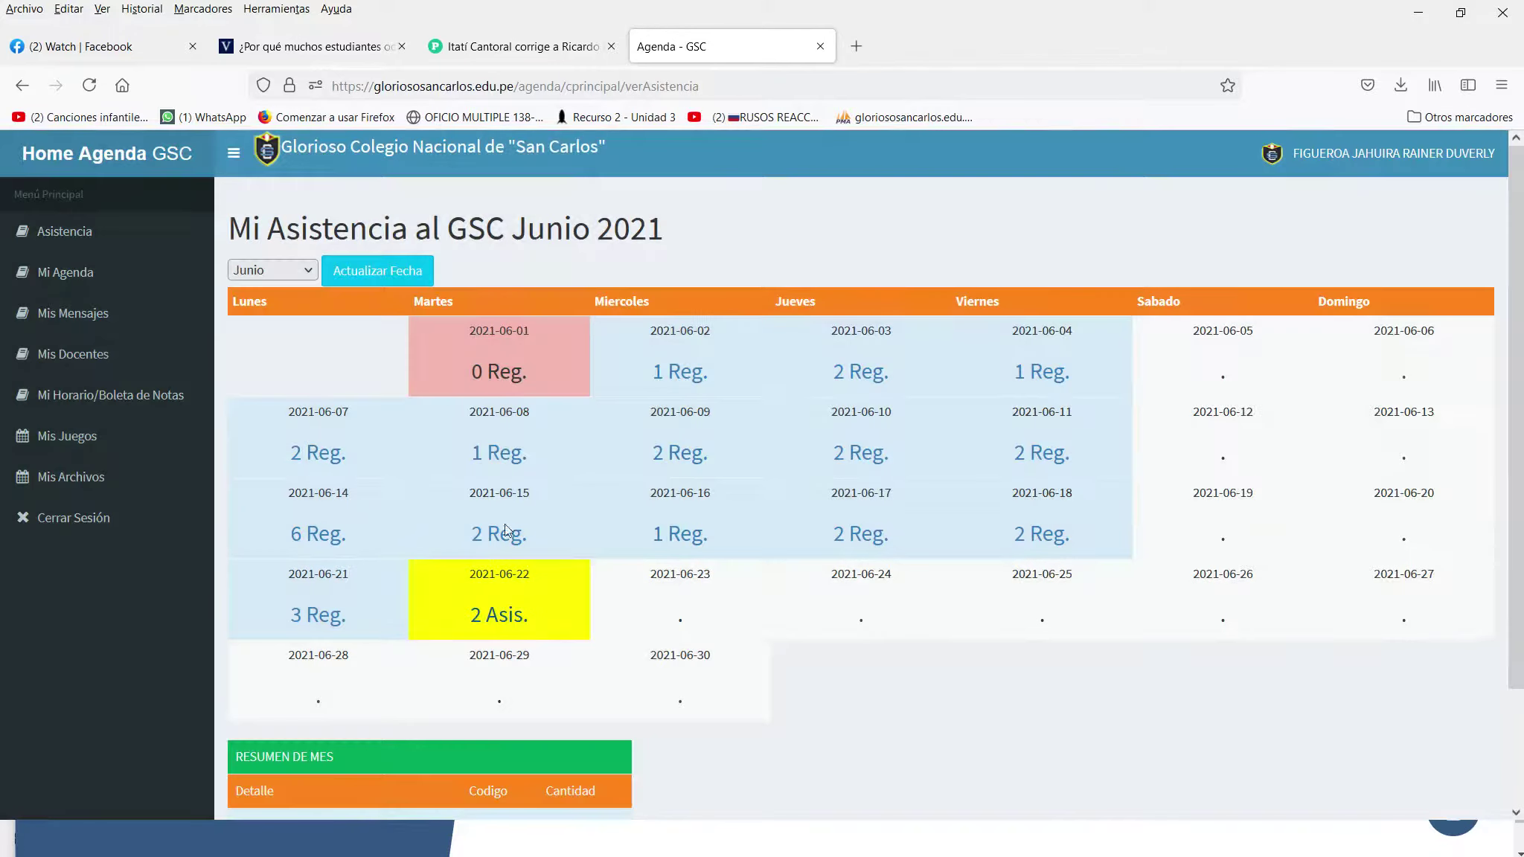
Step: Review the daily attendance reports for 2021-06-21 and 2021-06-11, checking the registered shifts and areas, and close each one
click(323, 618)
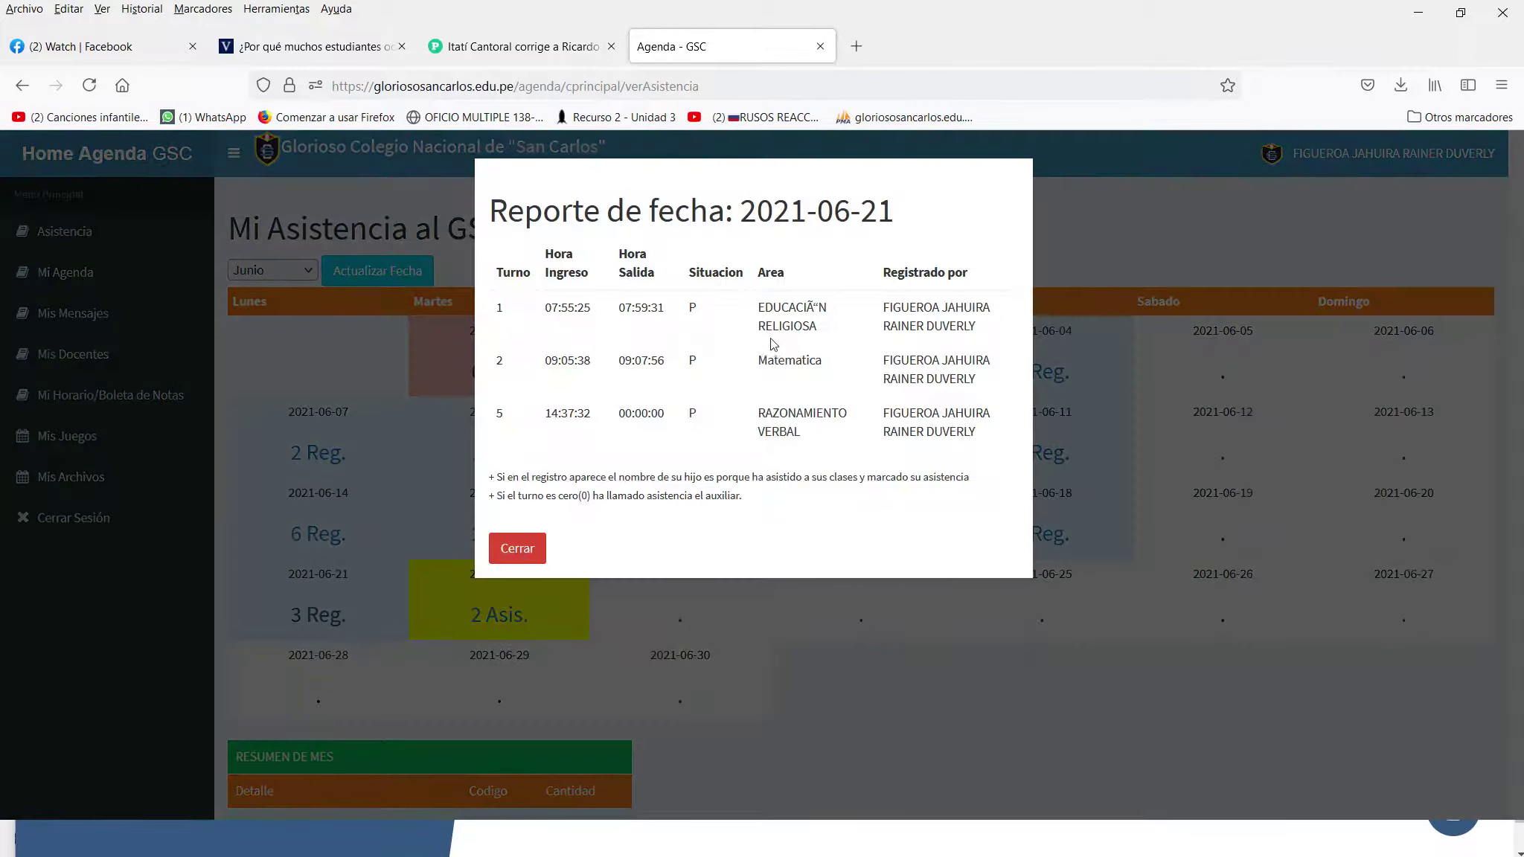
triple_click(792, 320)
click(778, 380)
click(778, 417)
click(517, 547)
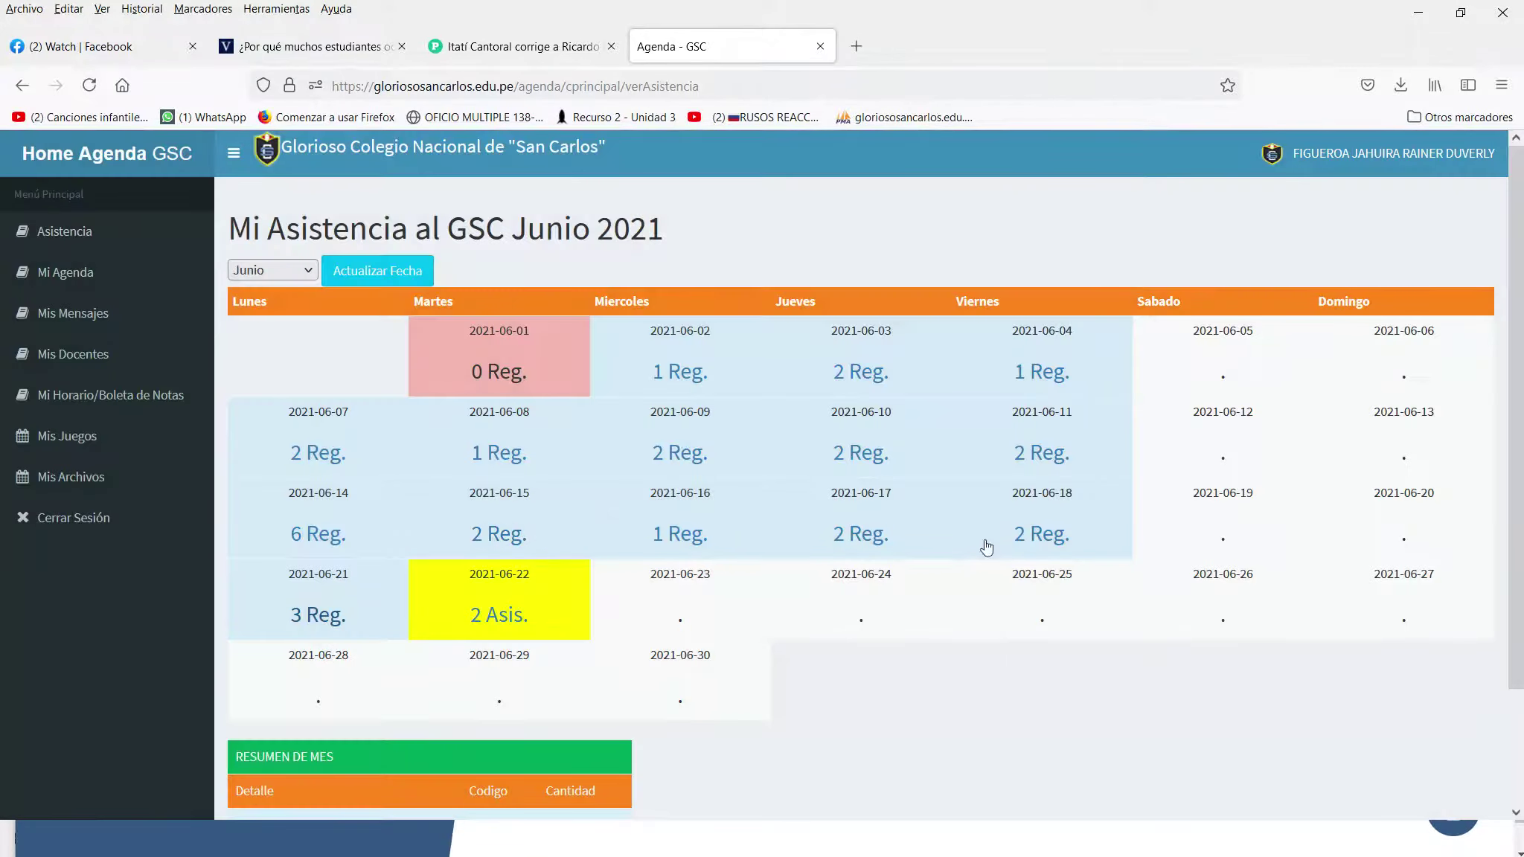
click(1042, 451)
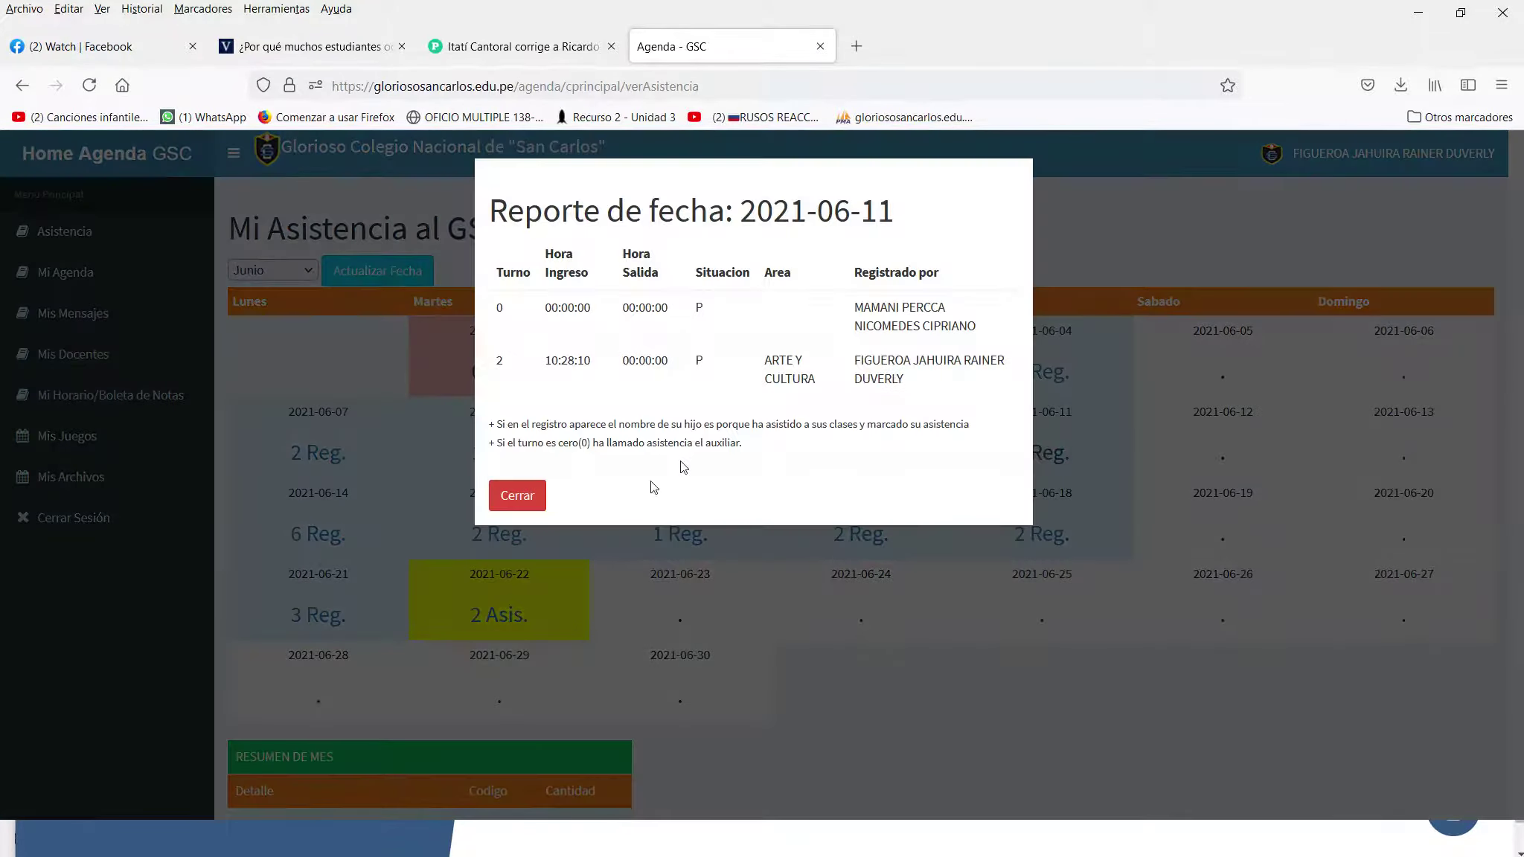
click(517, 495)
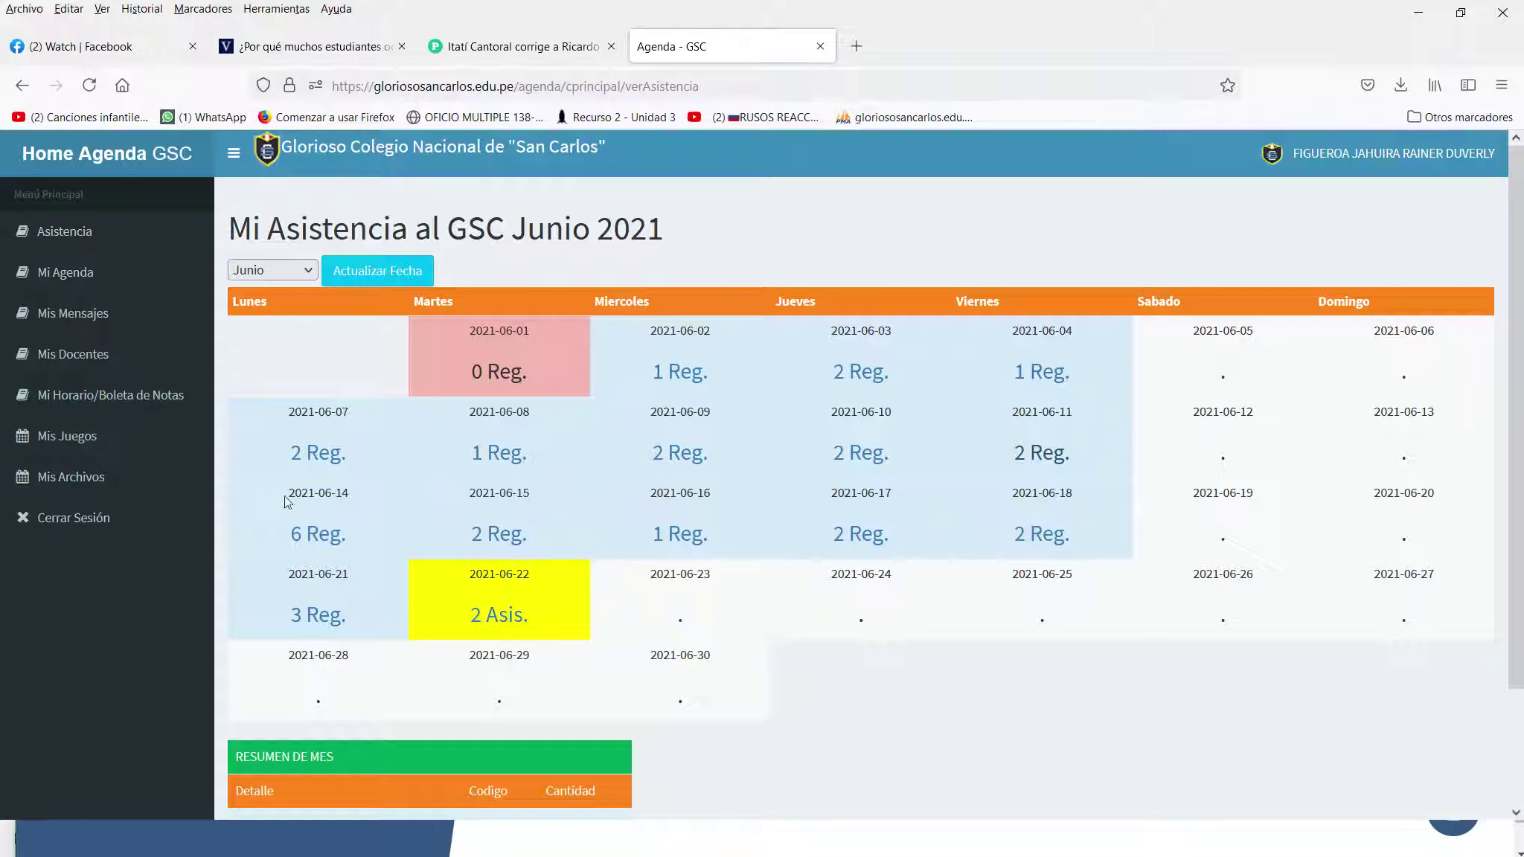
Step: Log out of the student agenda and go to intranet.gloriososancarlos.edu.pe
click(58, 525)
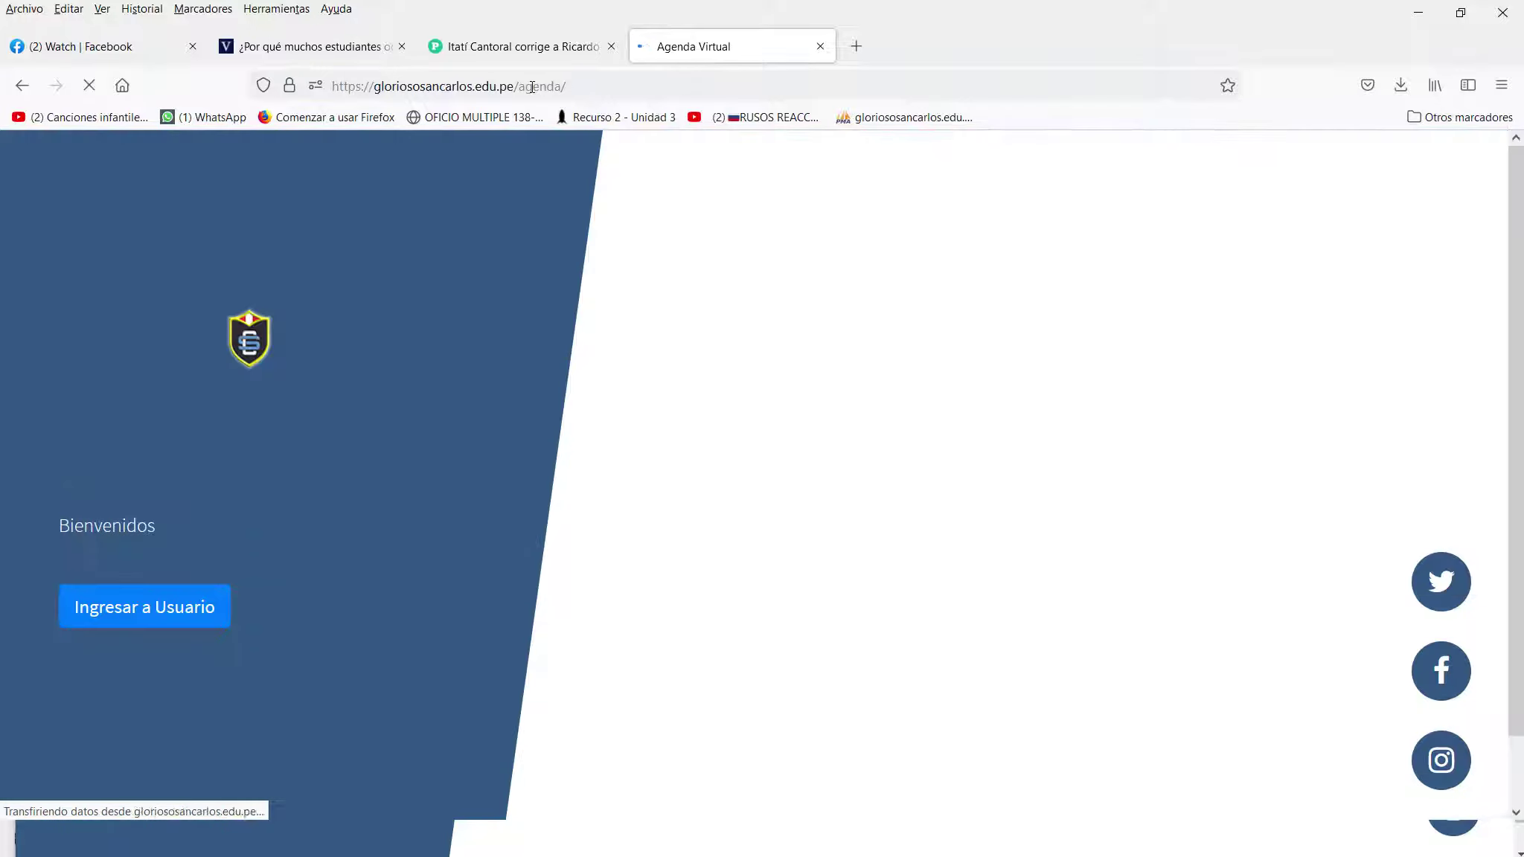
click(532, 86)
click(520, 87)
drag(519, 87, 908, 106)
text(in)
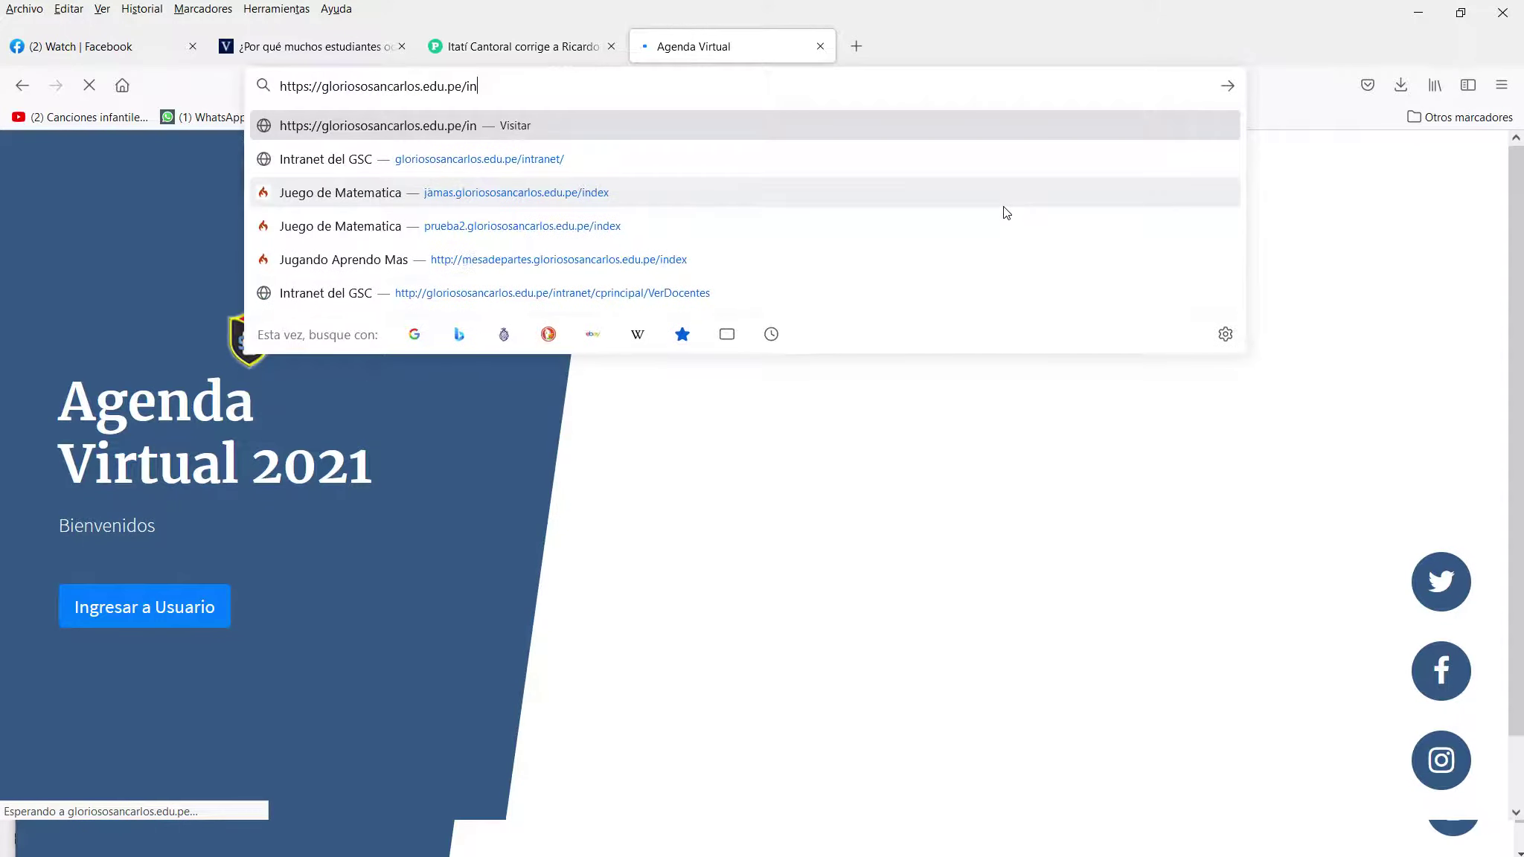
key(BackSpace)
key(BackSpace)
key(BackSpace)
key(BackSpace)
key(BackSpace)
key(BackSpace)
key(BackSpace)
key(BackSpace)
key(BackSpace)
key(BackSpace)
key(BackSpace)
key(BackSpace)
key(BackSpace)
key(BackSpace)
key(BackSpace)
key(BackSpace)
key(BackSpace)
key(BackSpace)
key(BackSpace)
key(BackSpace)
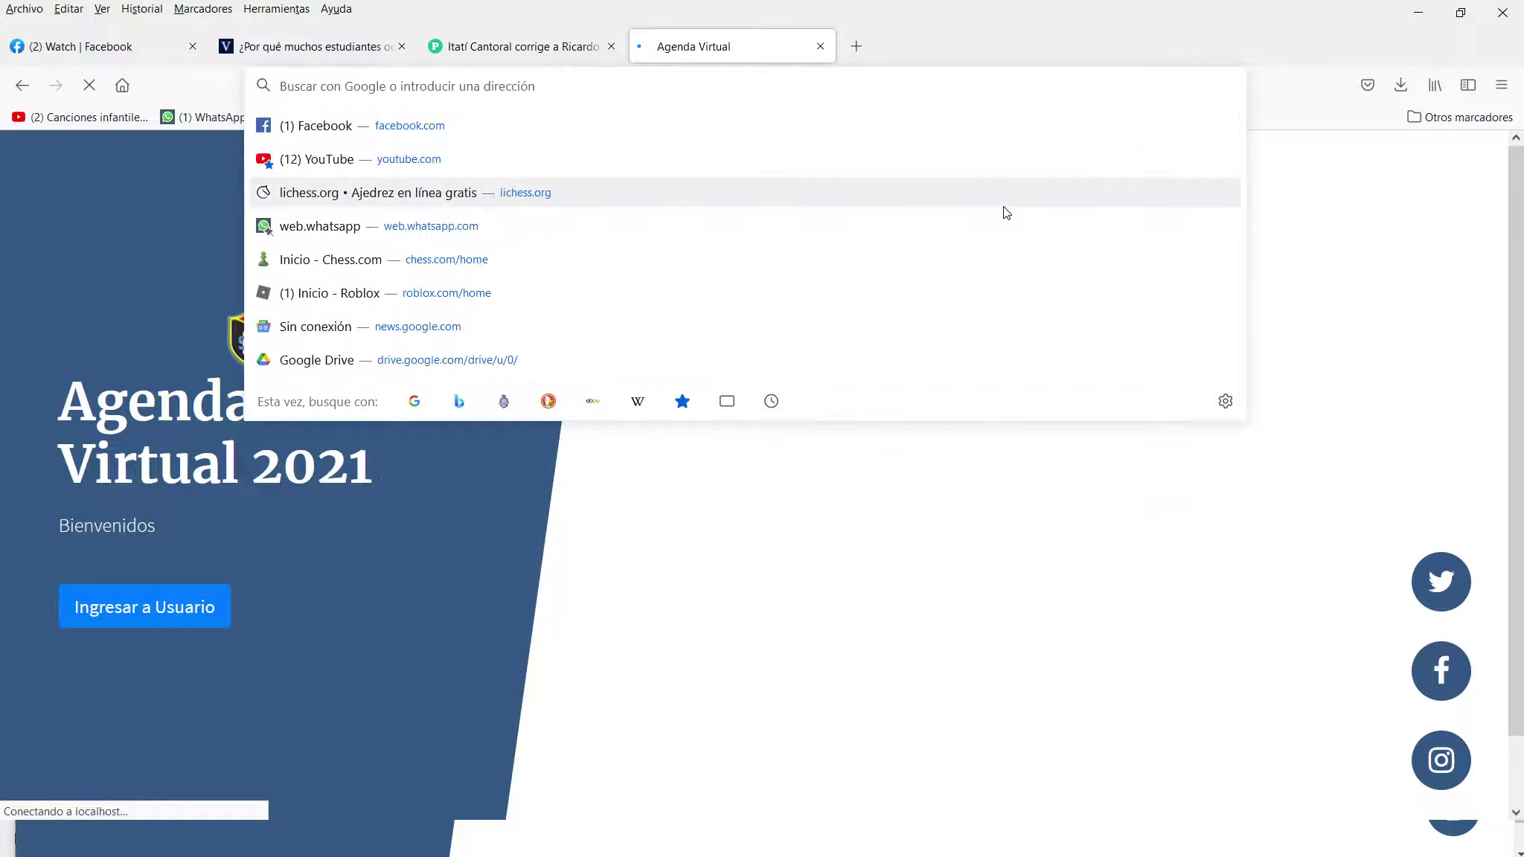
text(intranet.gloriososancarlos.edu.pe/)
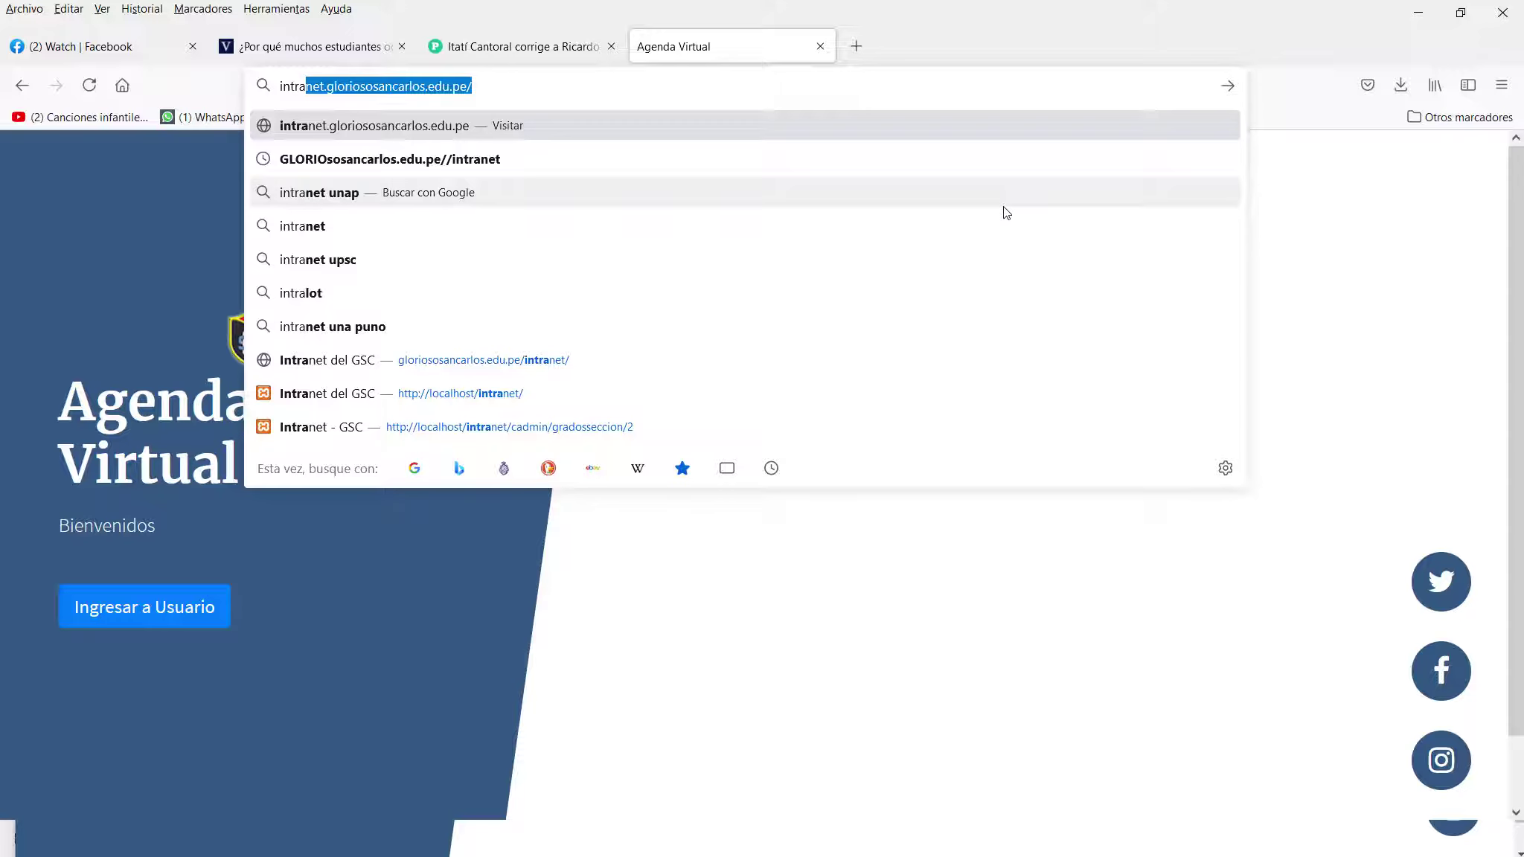
key(Return)
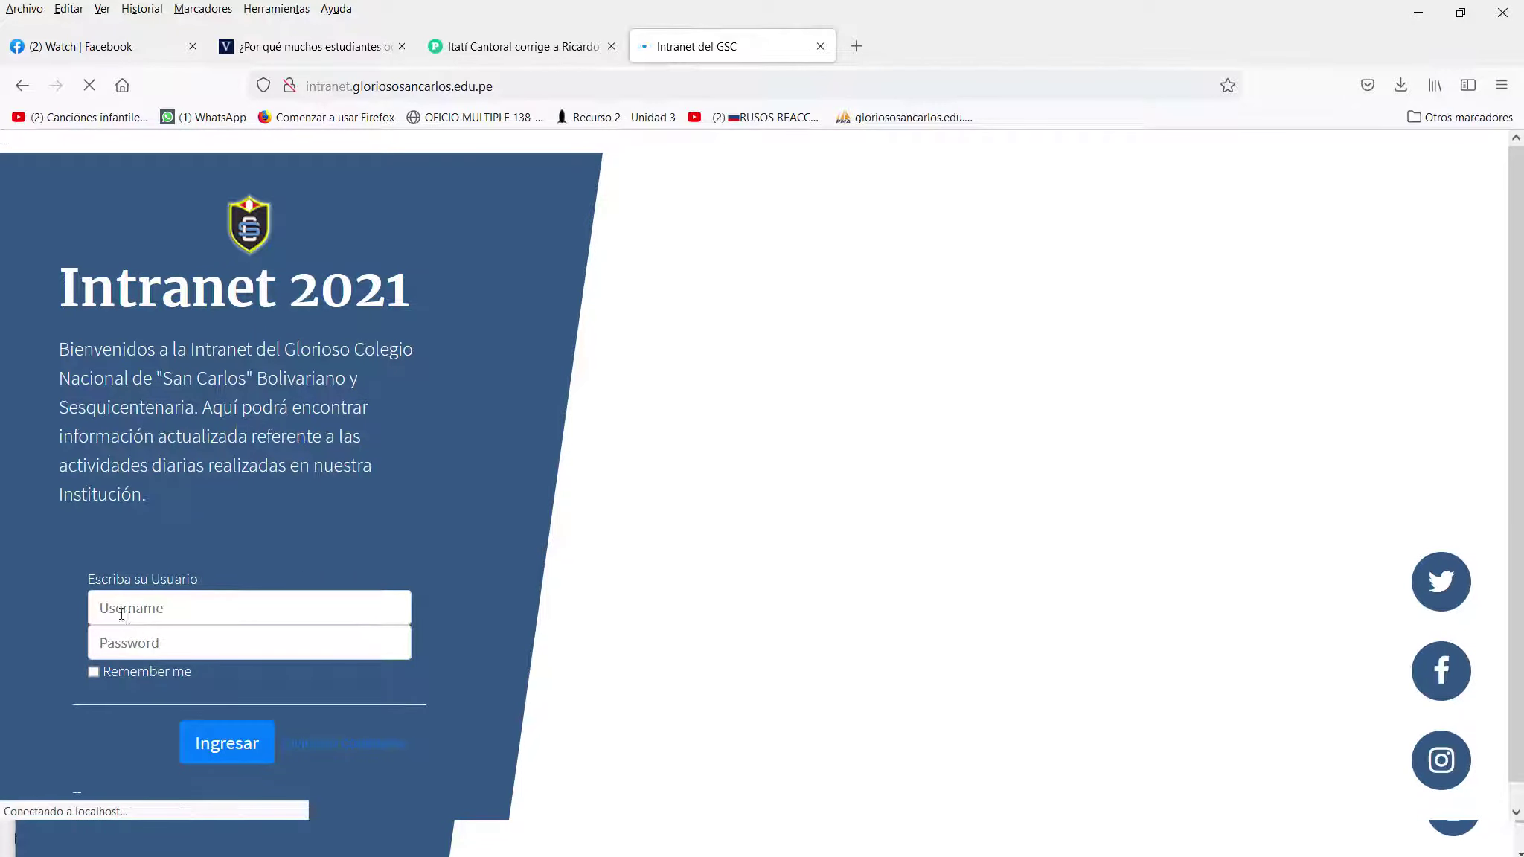
Step: Log in to the intranet with the saved admin username and its stored password
click(122, 613)
key(Down)
key(Down)
key(Down)
key(Return)
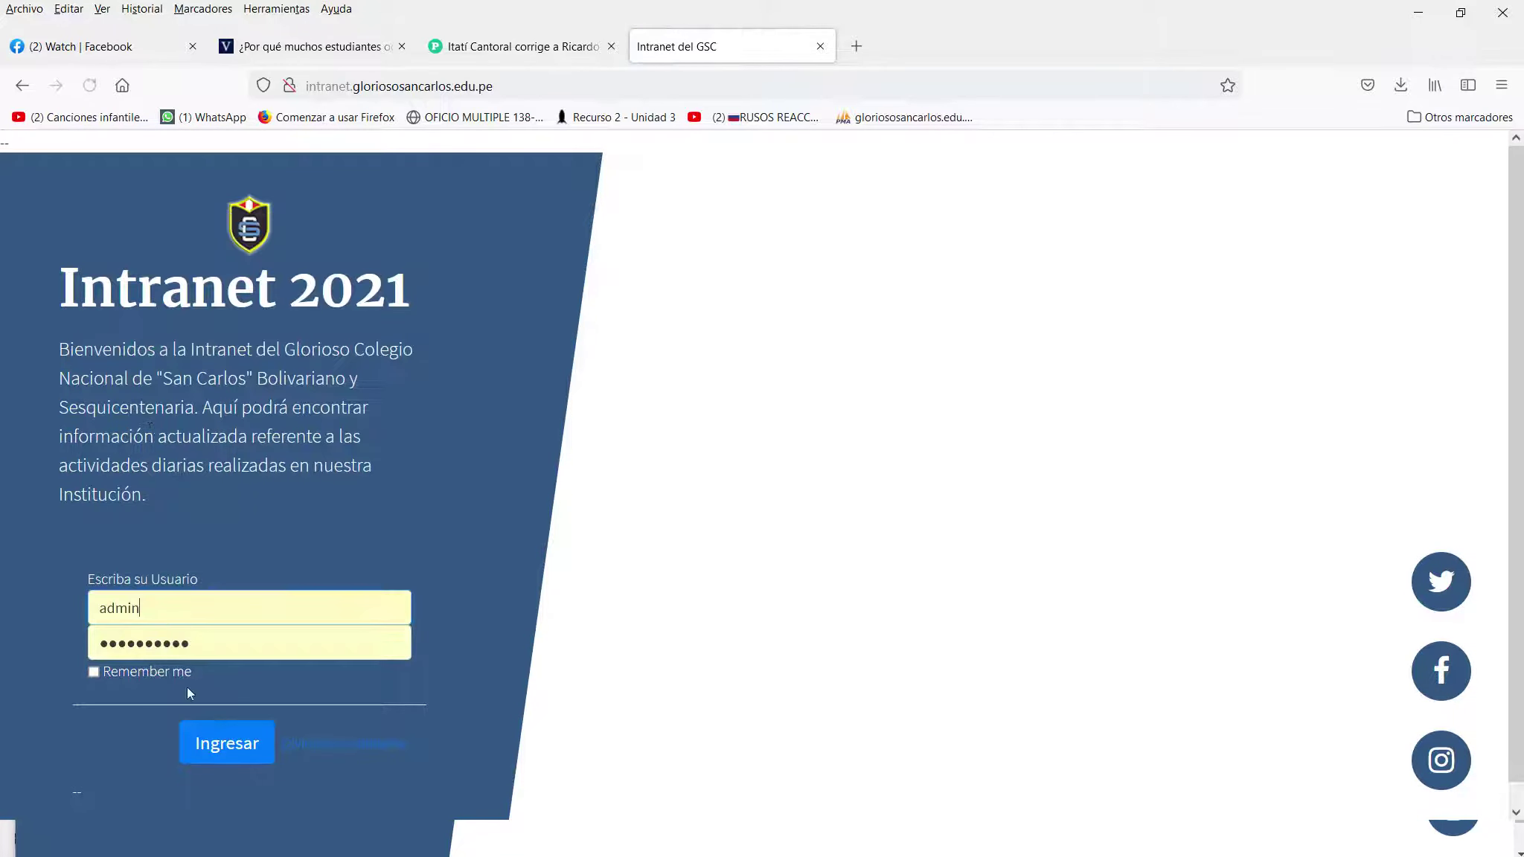
click(215, 745)
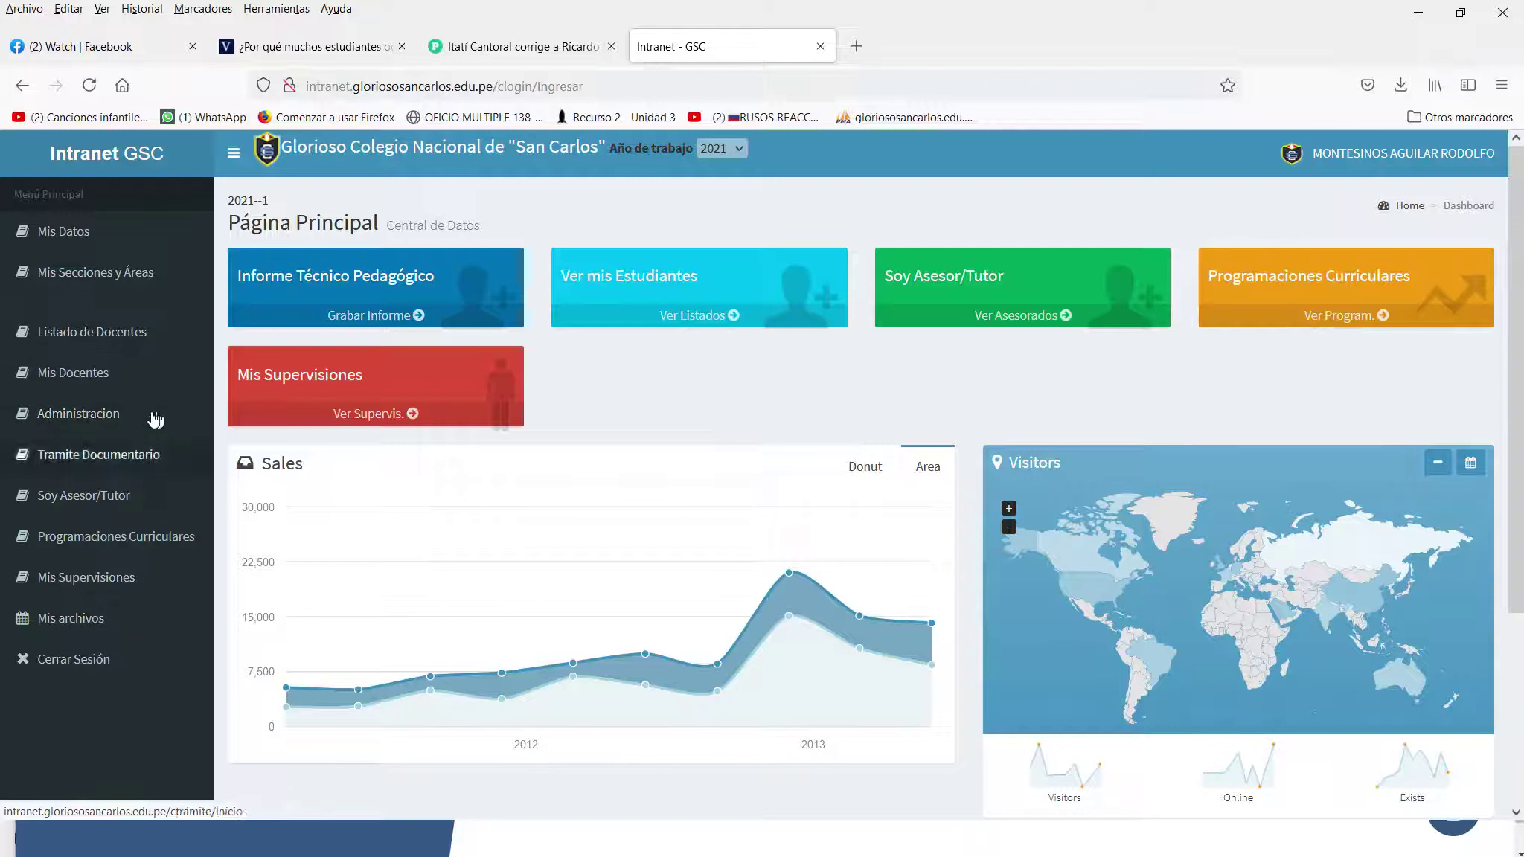
Step: Open the Control de Asistencia register for Matematica in Sec_1ro section A from the assigned sections and areas
click(84, 275)
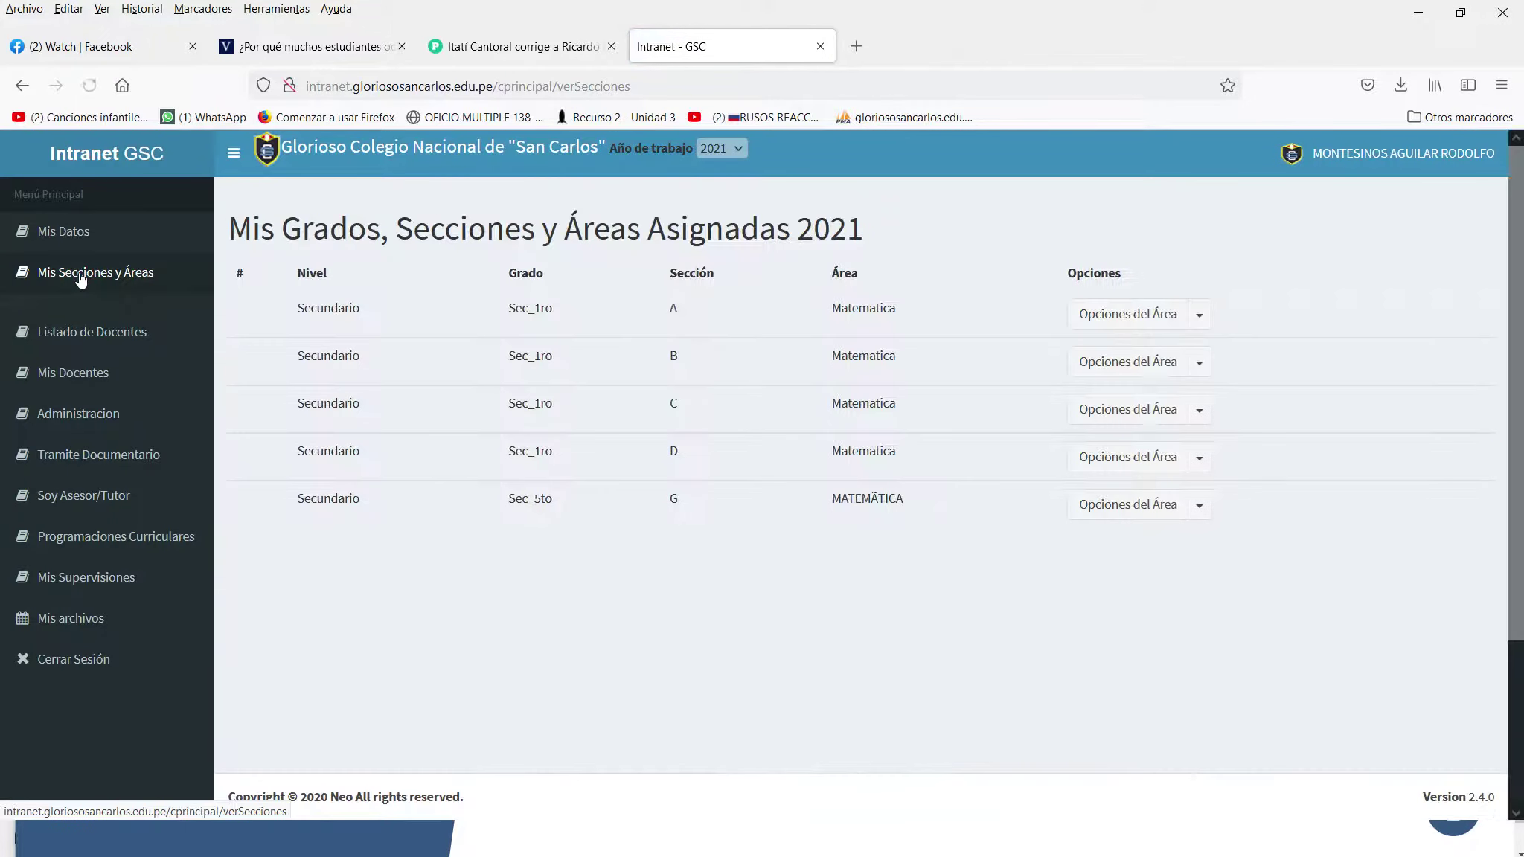
click(1199, 315)
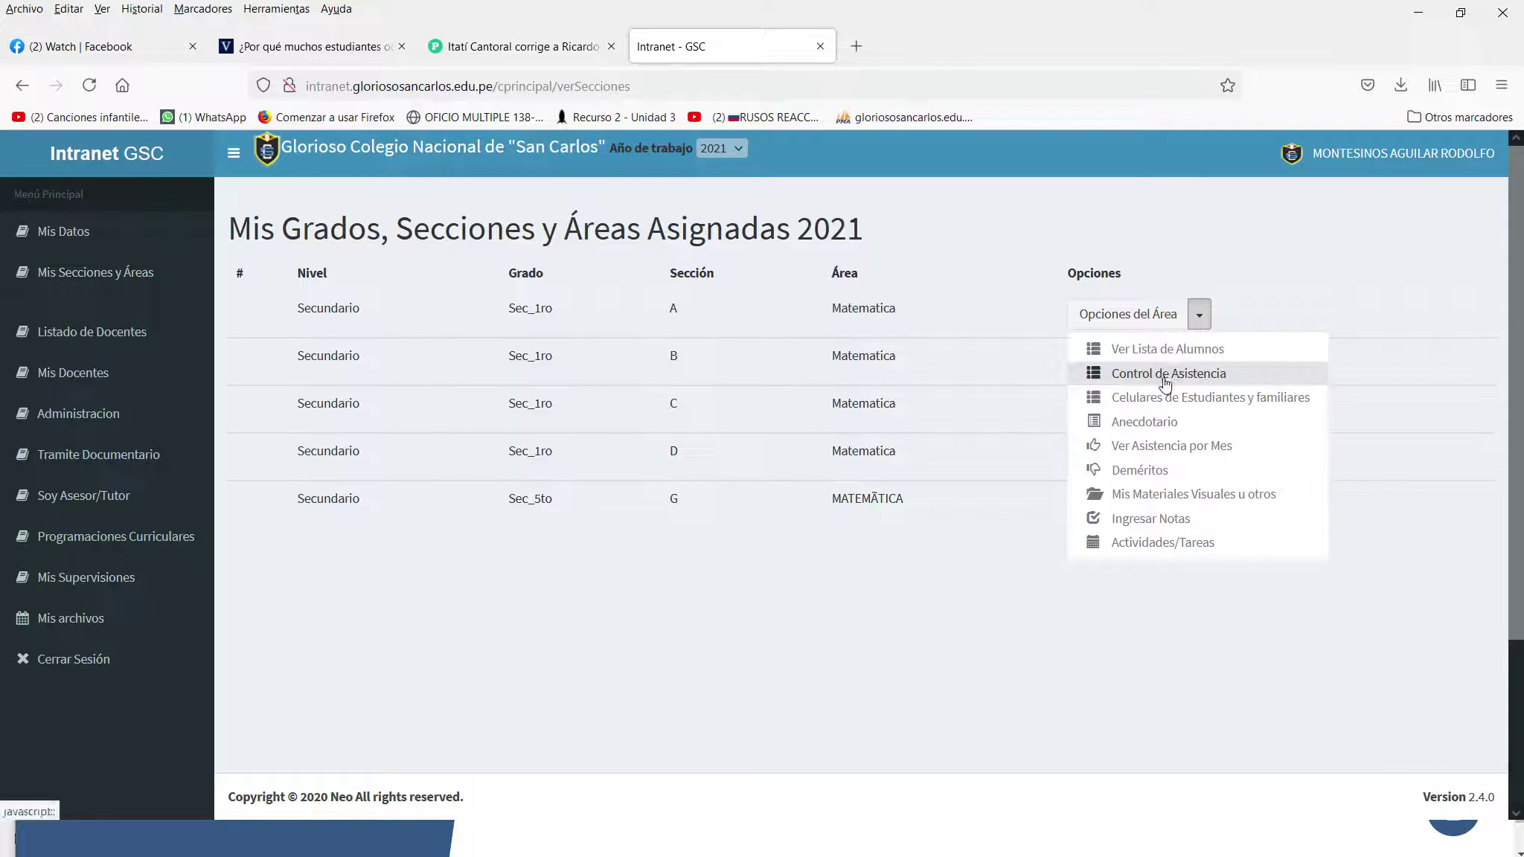
click(528, 570)
click(94, 275)
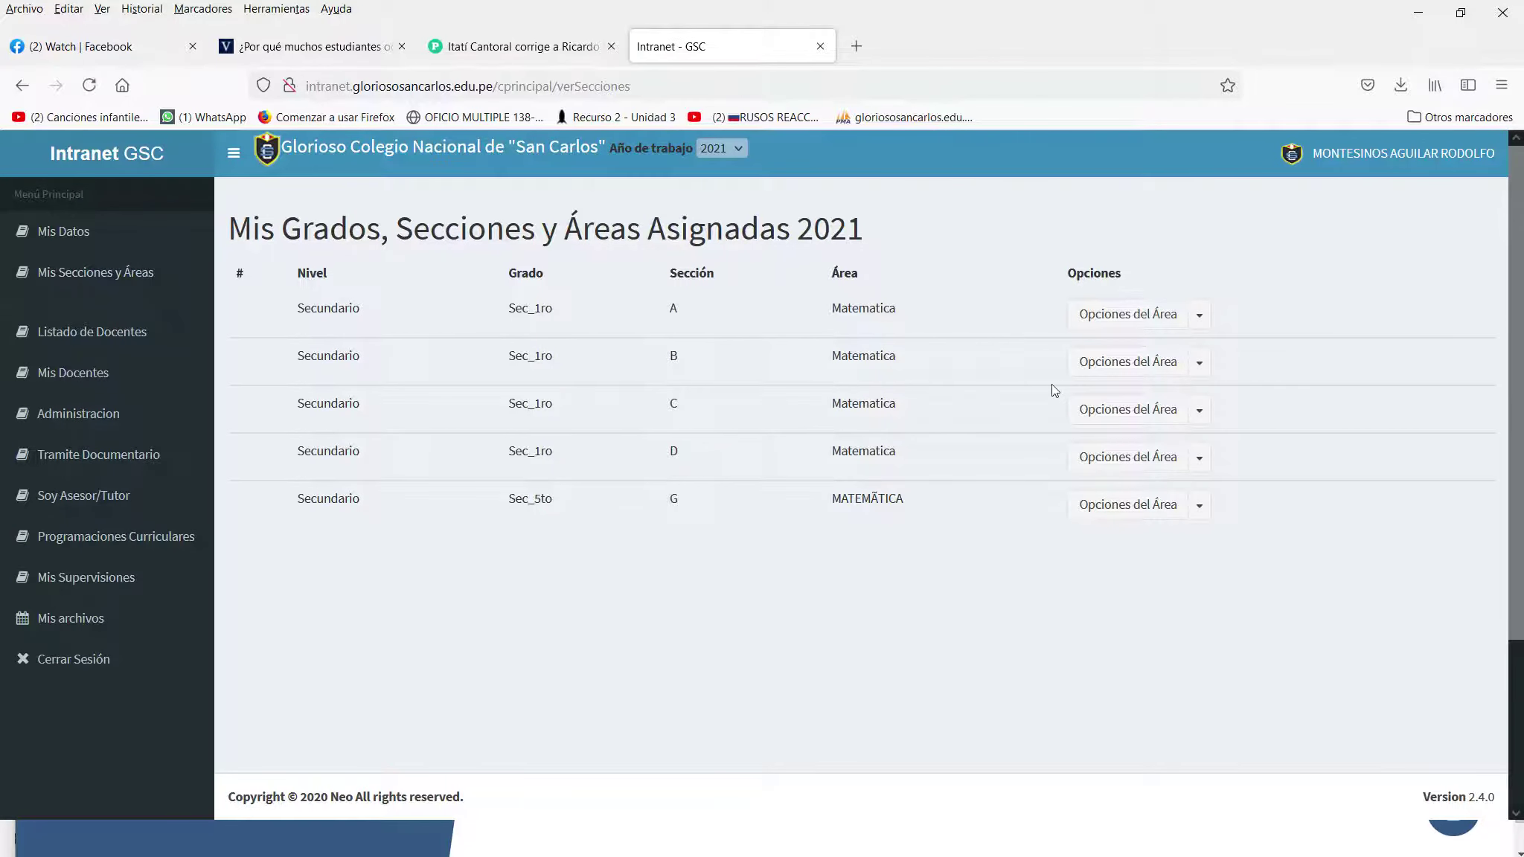
click(1198, 316)
click(1159, 373)
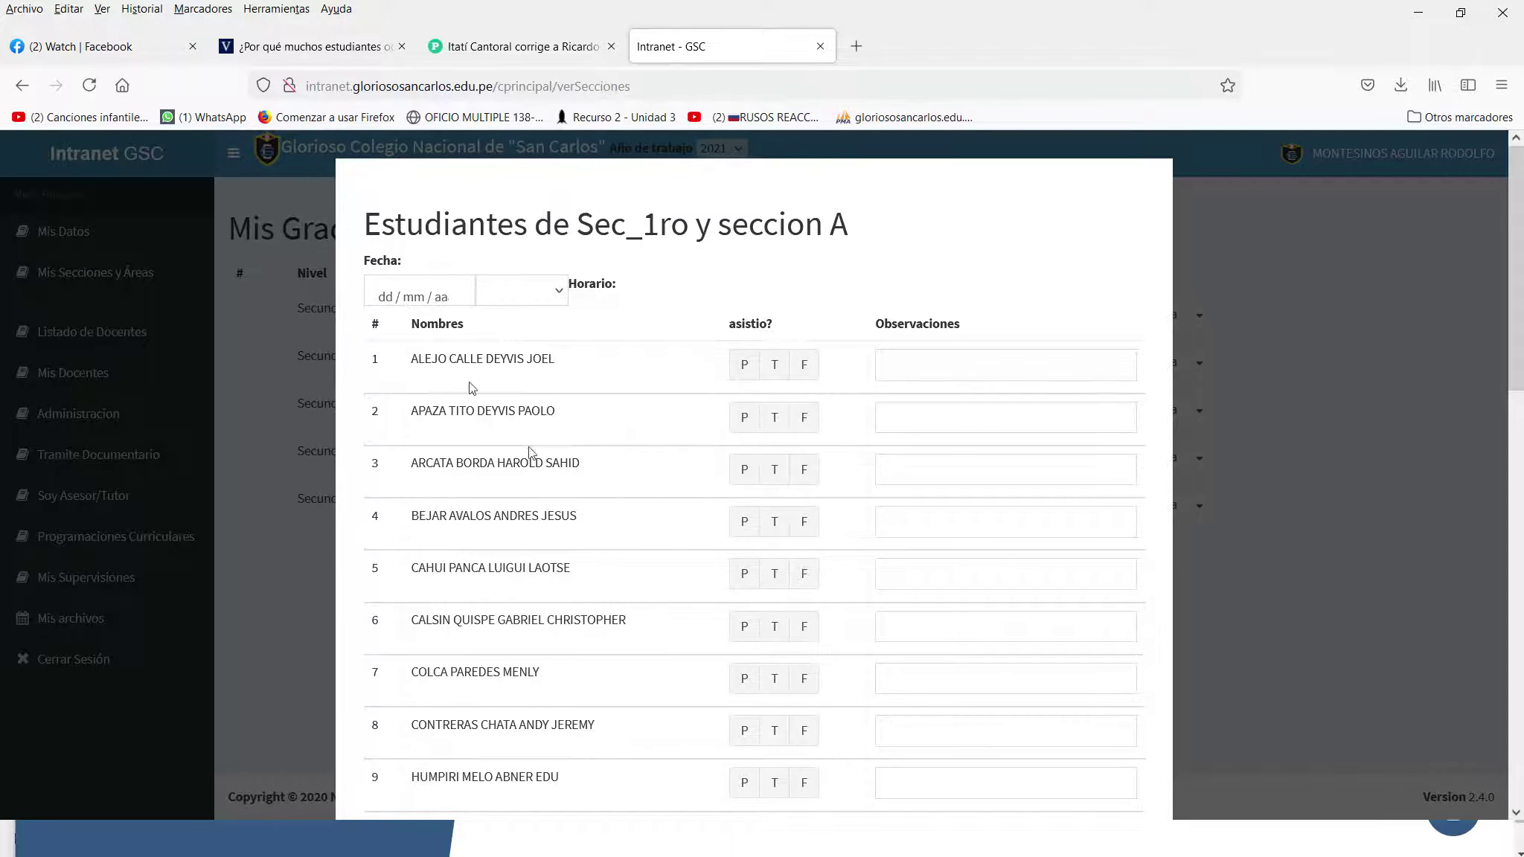
Step: Show the section's attendance for 22/06/2021 in the 13:00-14:29 time slot
click(427, 294)
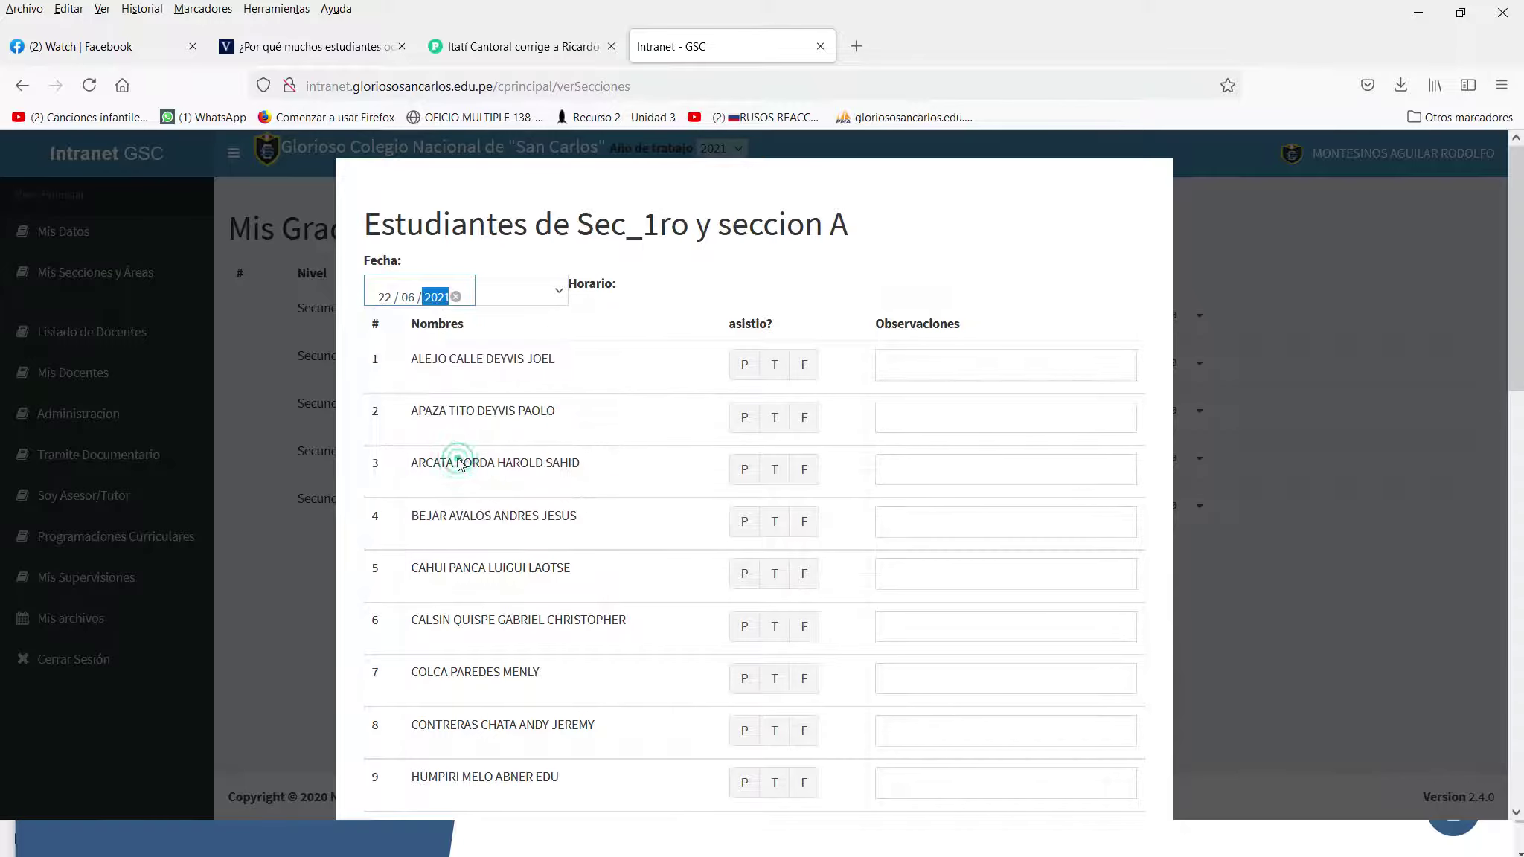
click(458, 461)
click(909, 510)
click(557, 298)
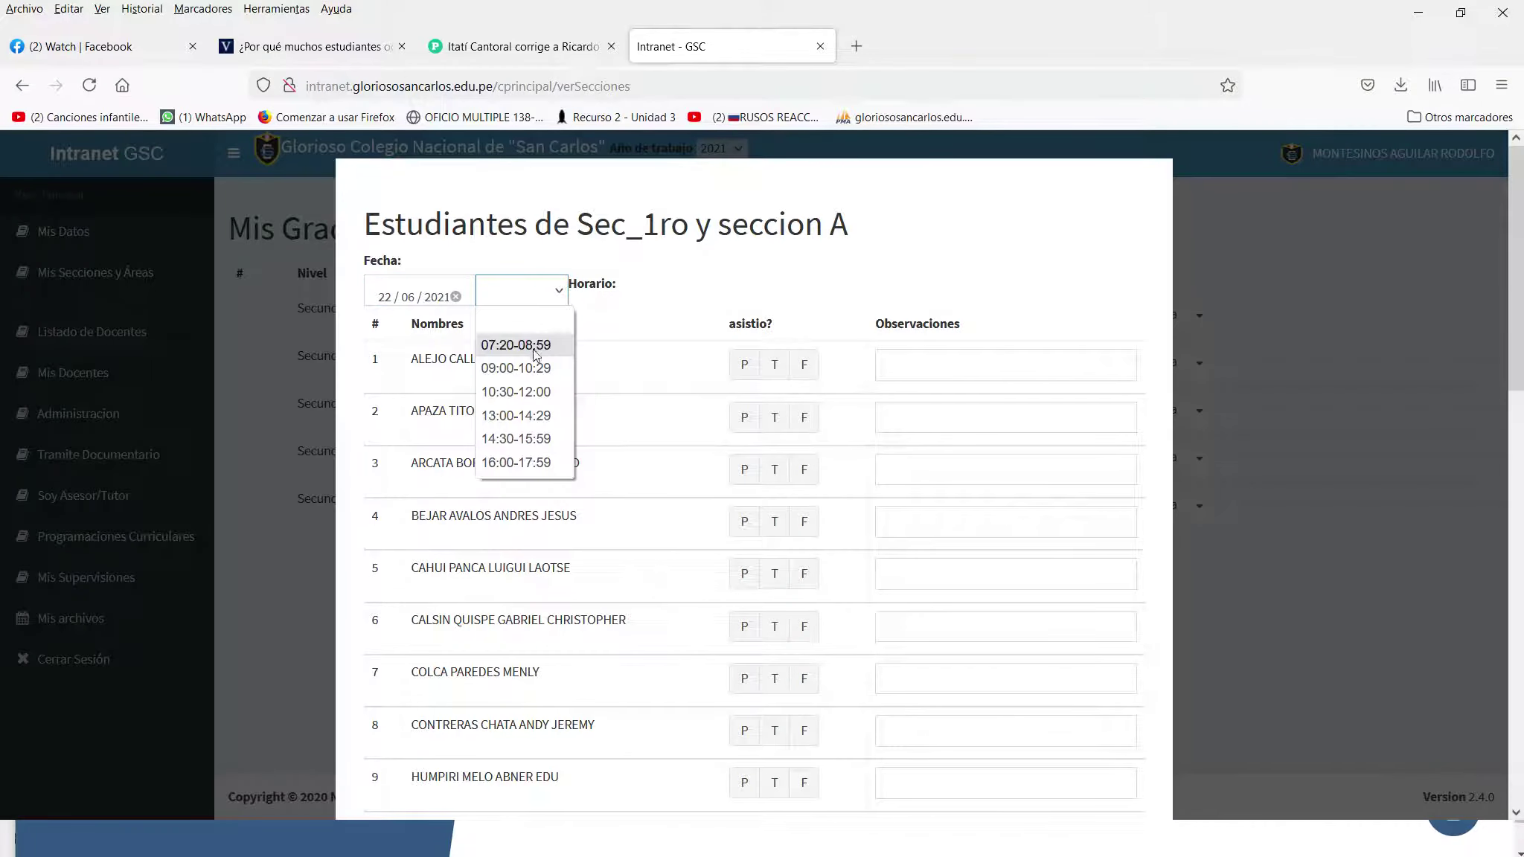
click(520, 417)
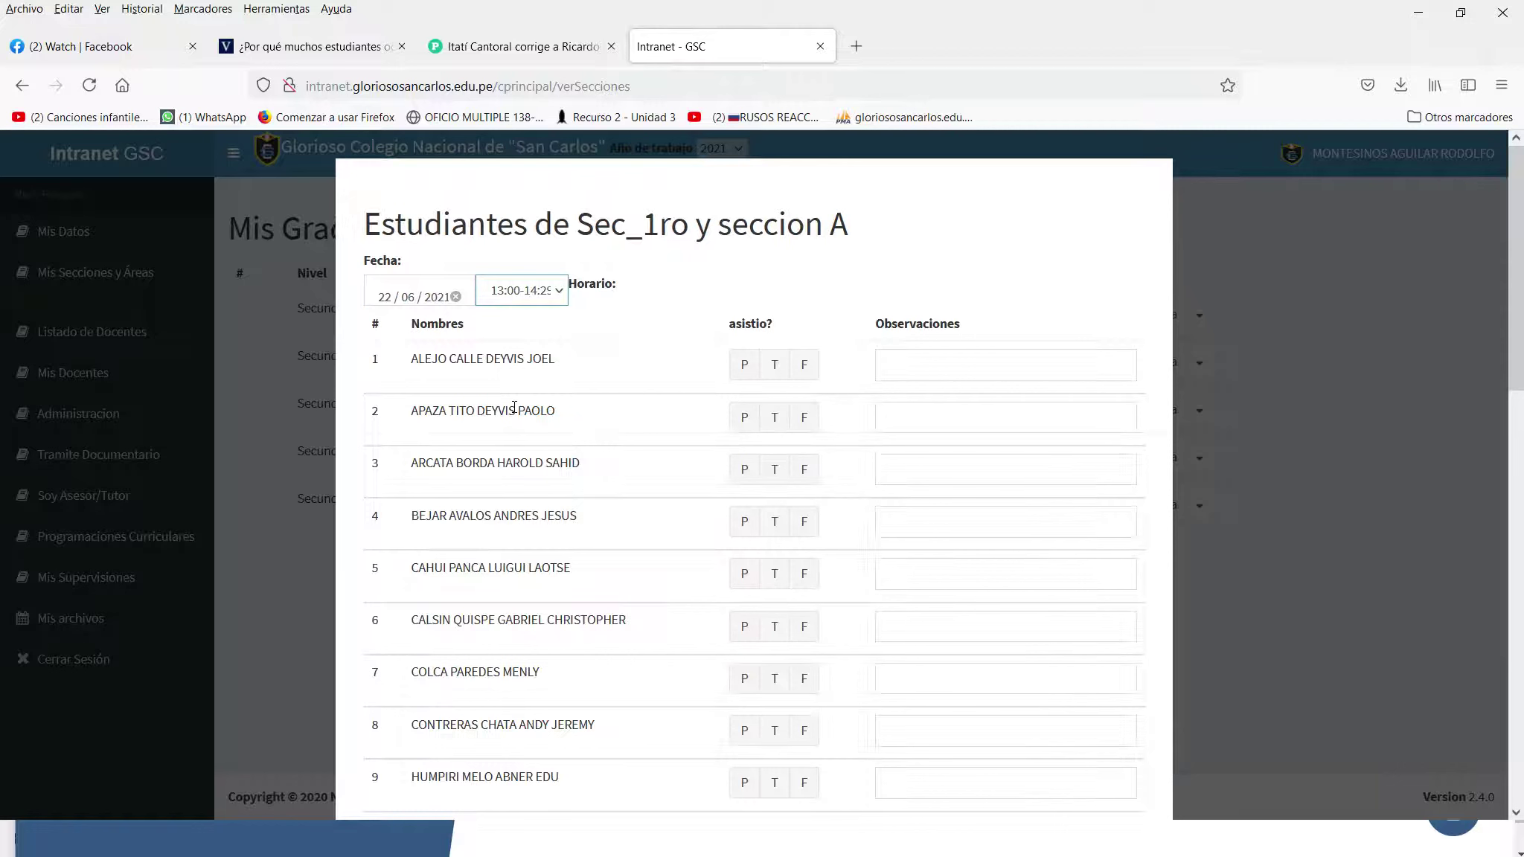
Step: Set the attendance date to 21/06/2021 and the time slot to 07:20-08:59
click(434, 301)
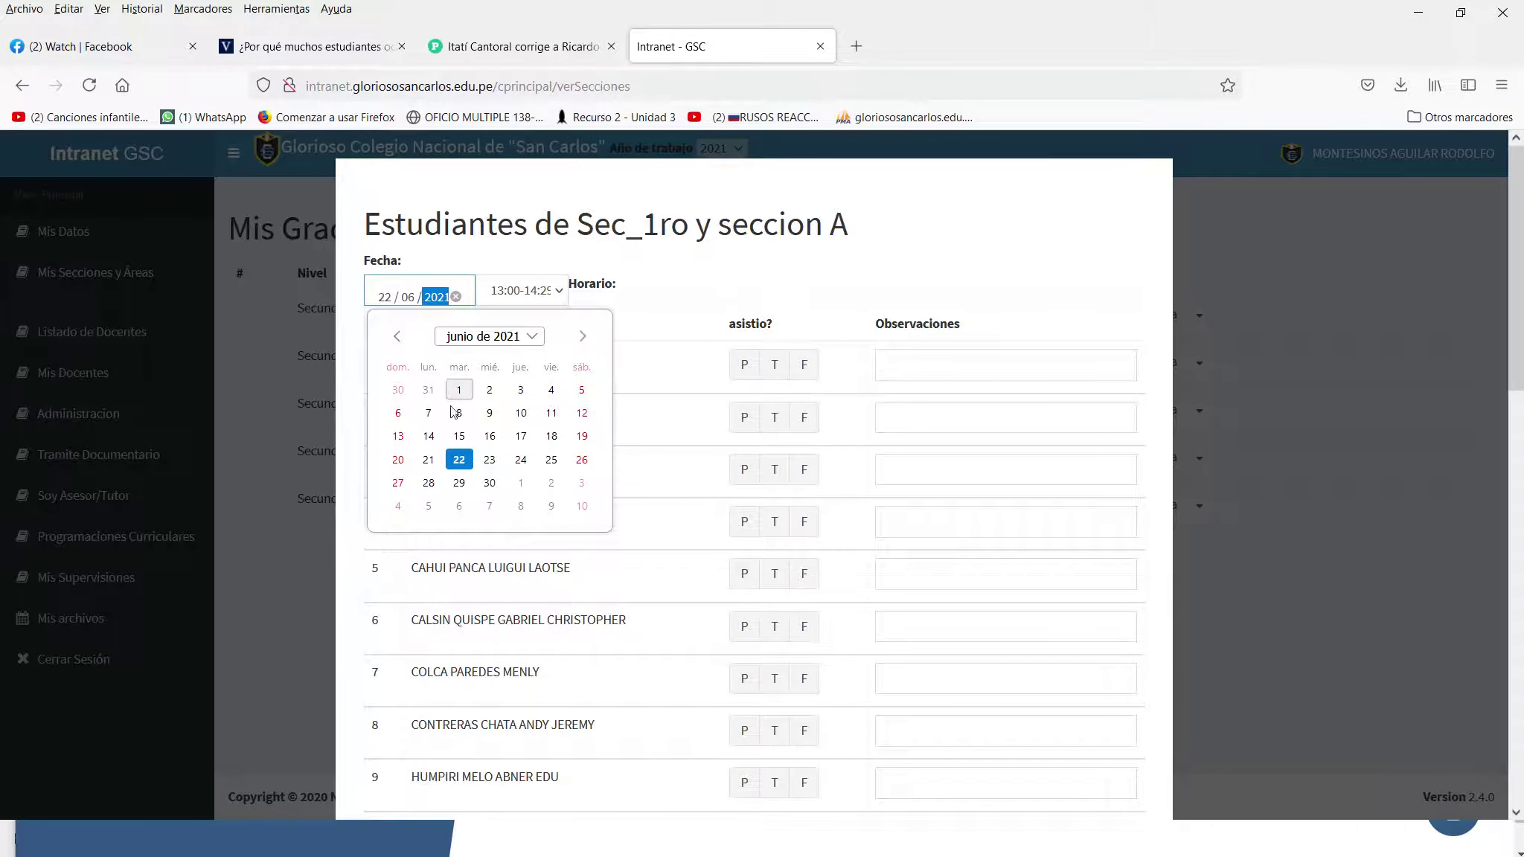
click(428, 459)
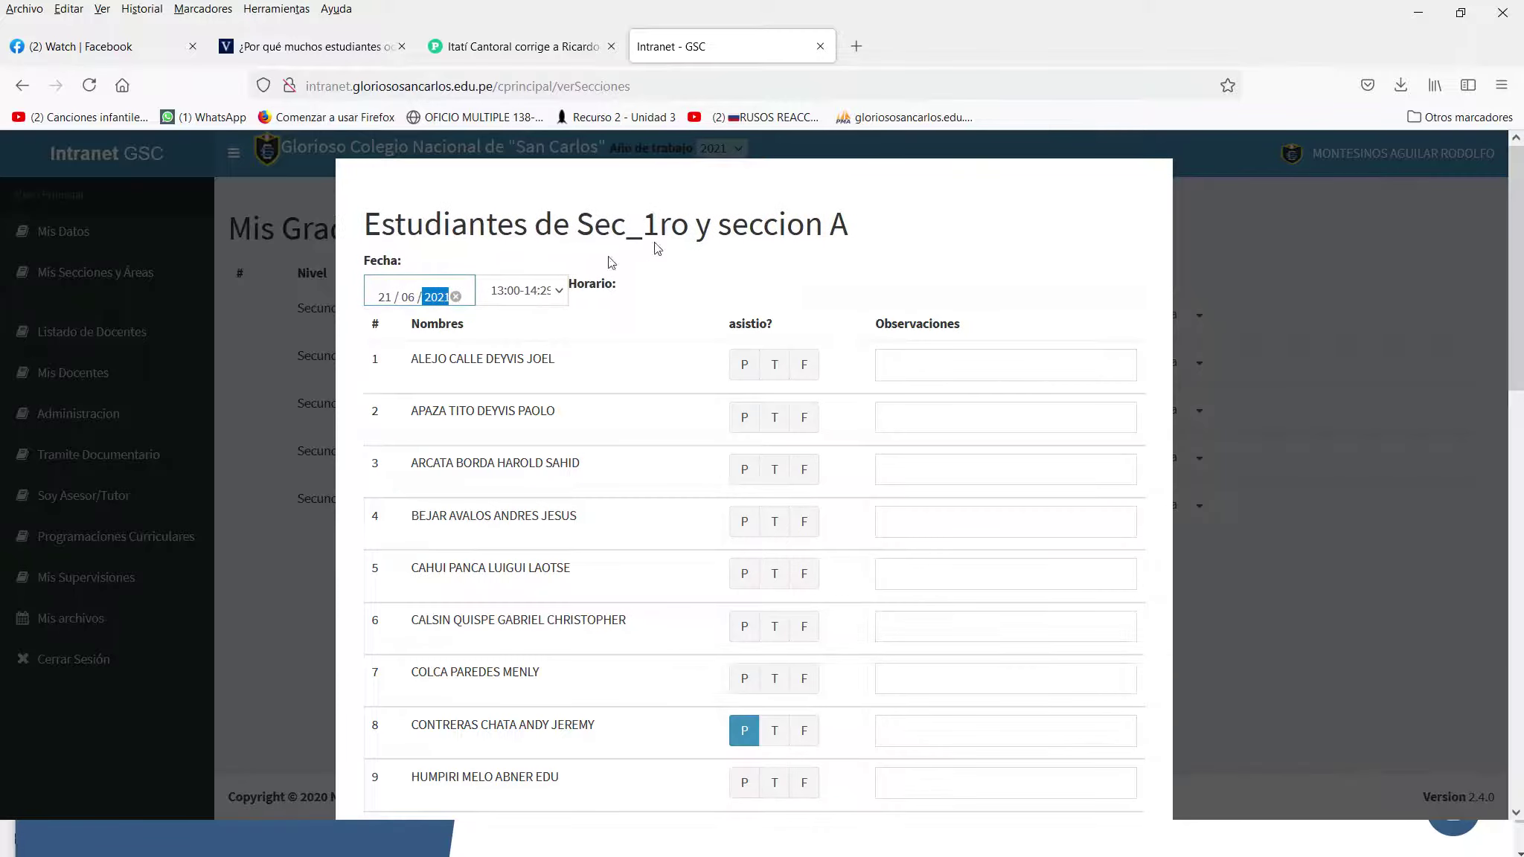
click(546, 296)
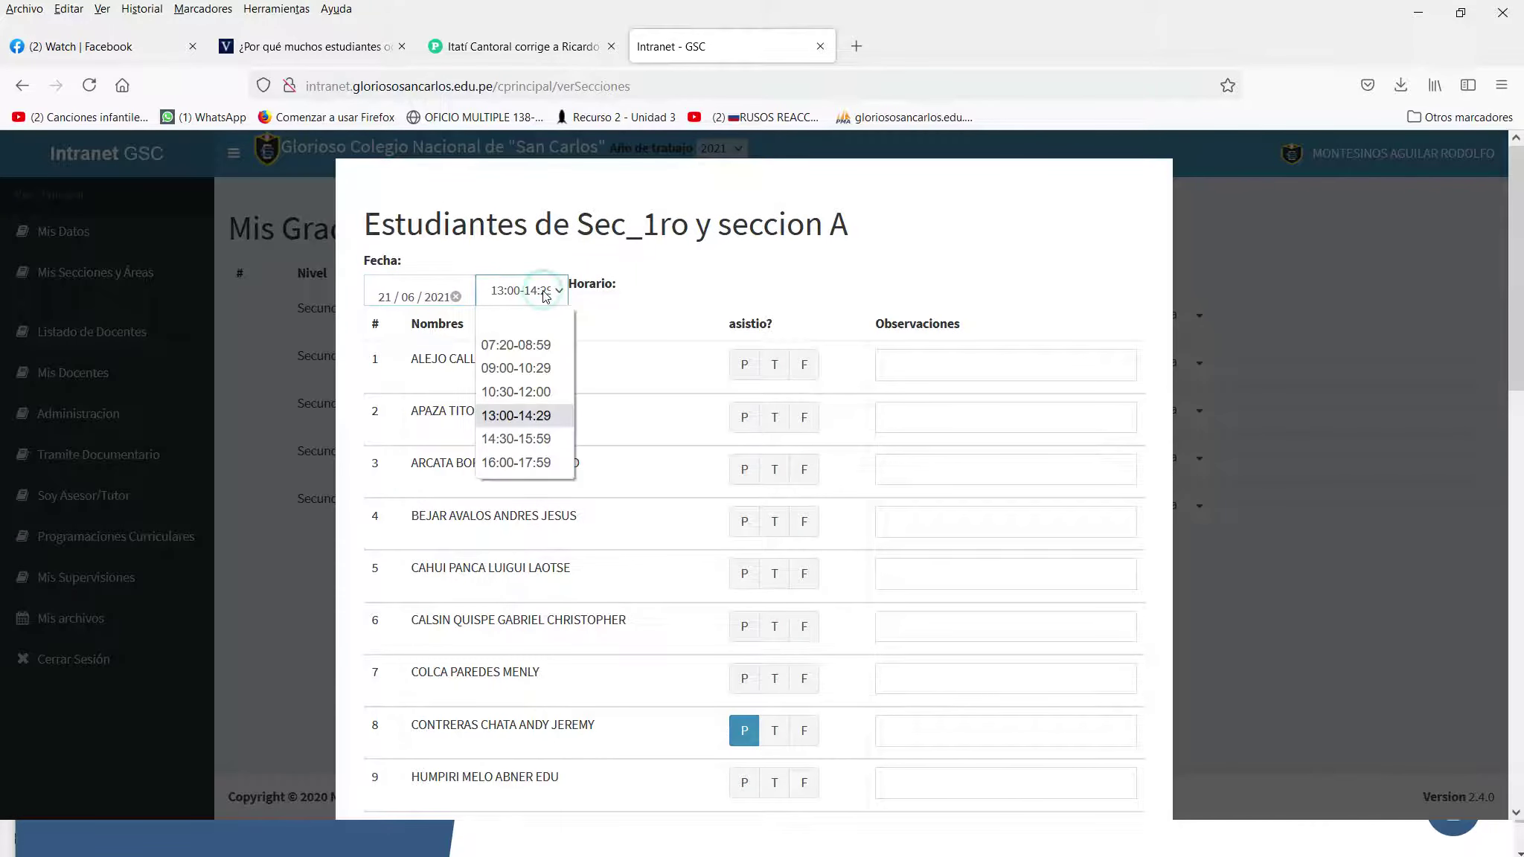
click(508, 342)
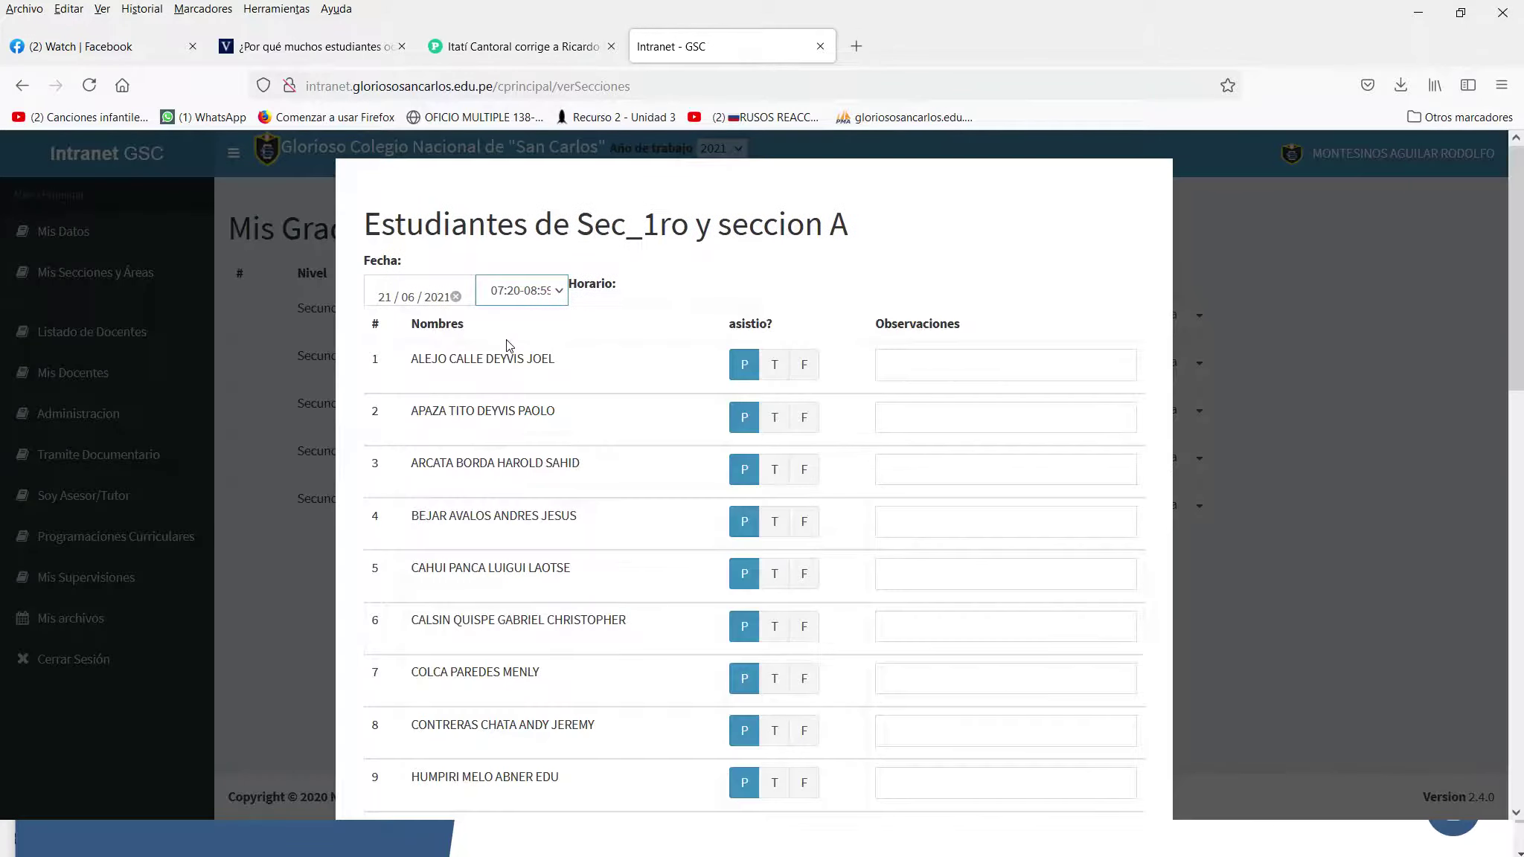
Step: Examine the full student list for missing attendance marks, highlighting the names in rows 22 and 24
scroll(687, 353, down, 10)
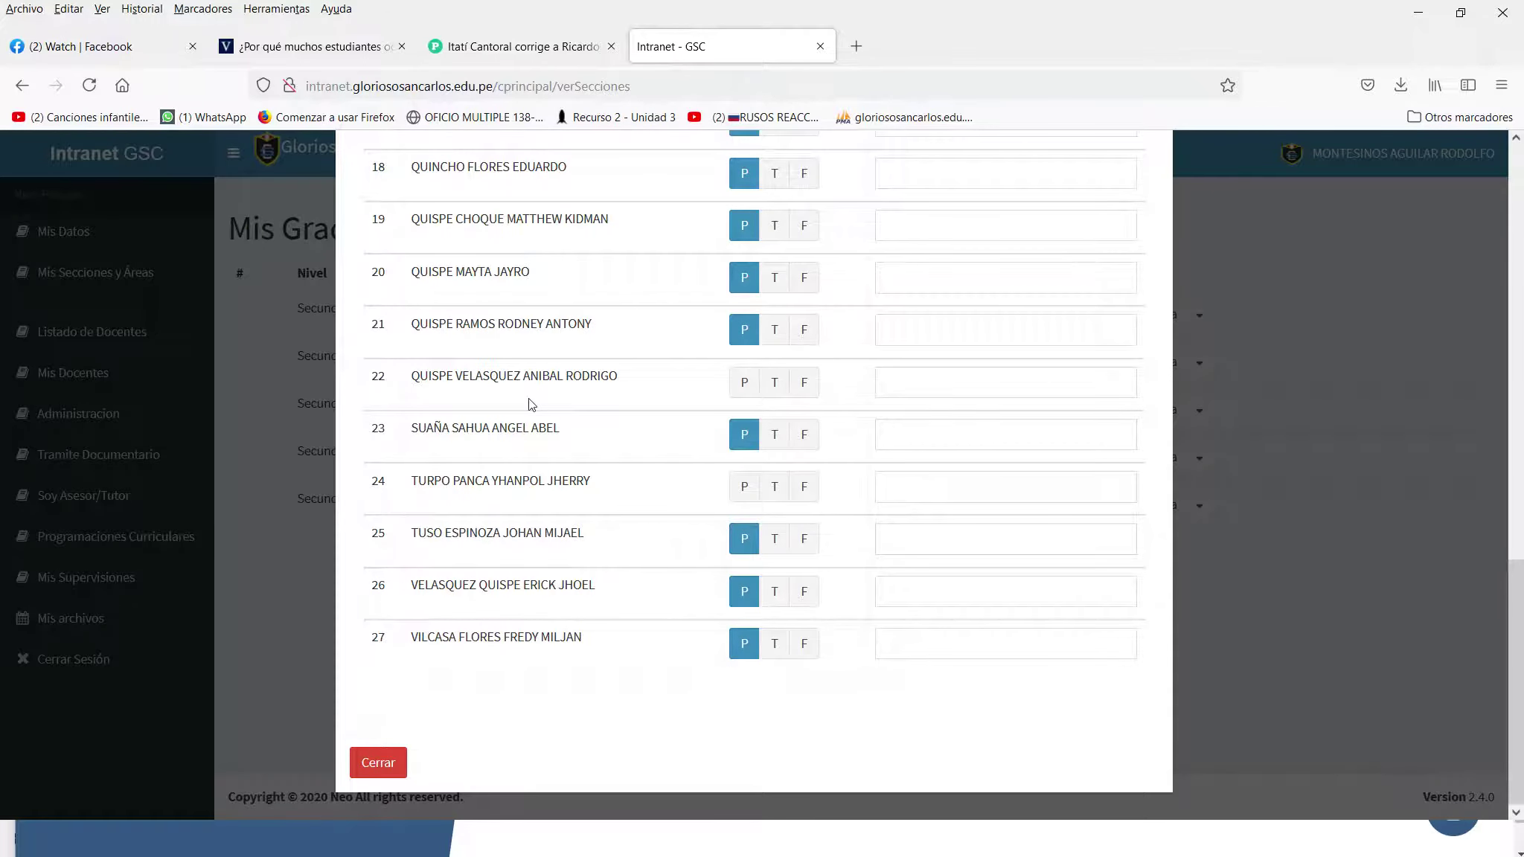
triple_click(484, 378)
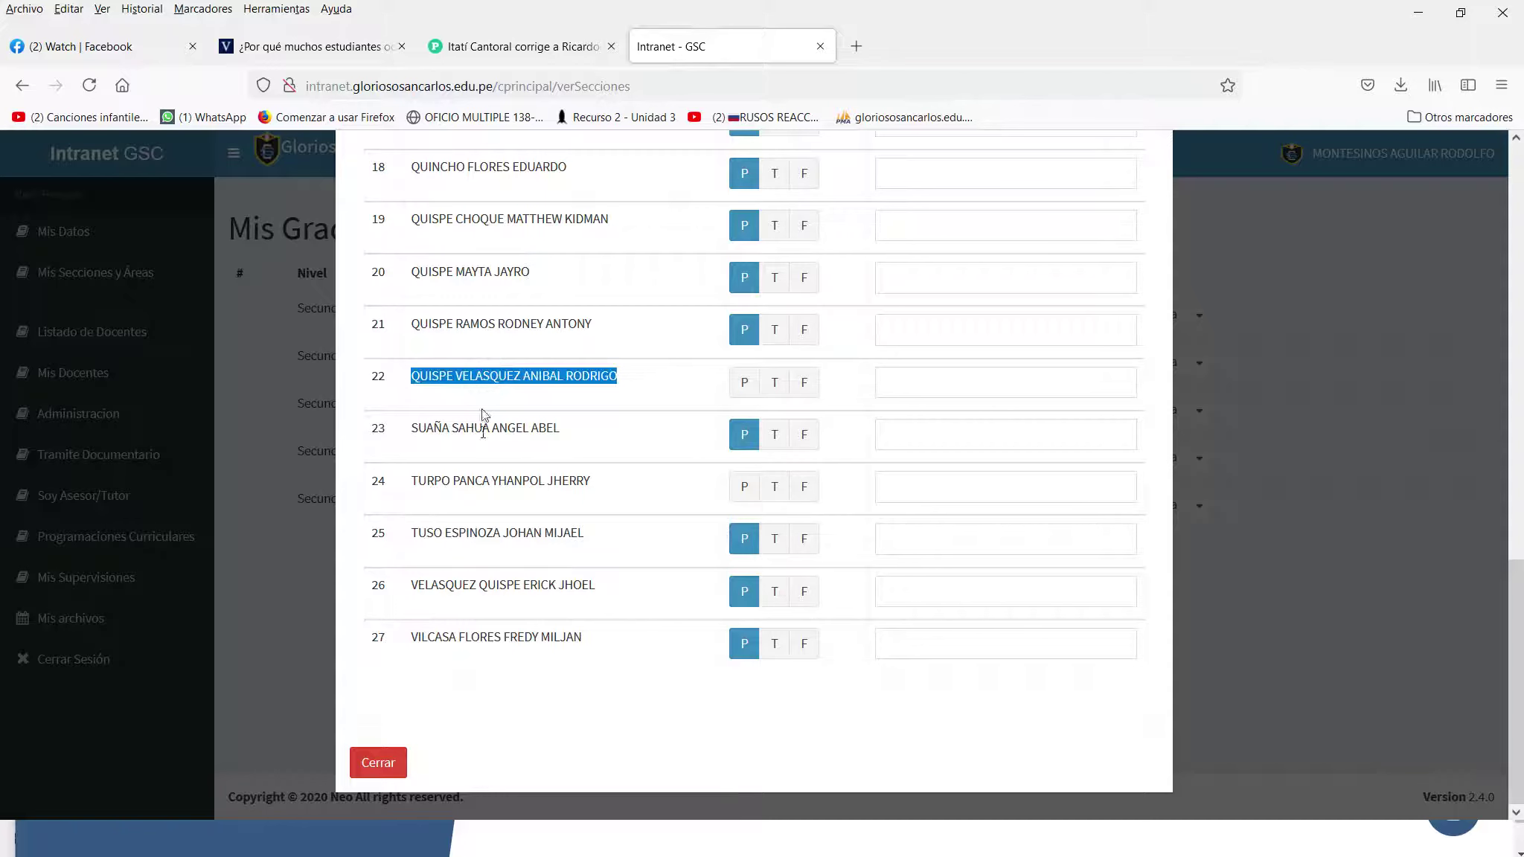
double_click(476, 480)
triple_click(476, 480)
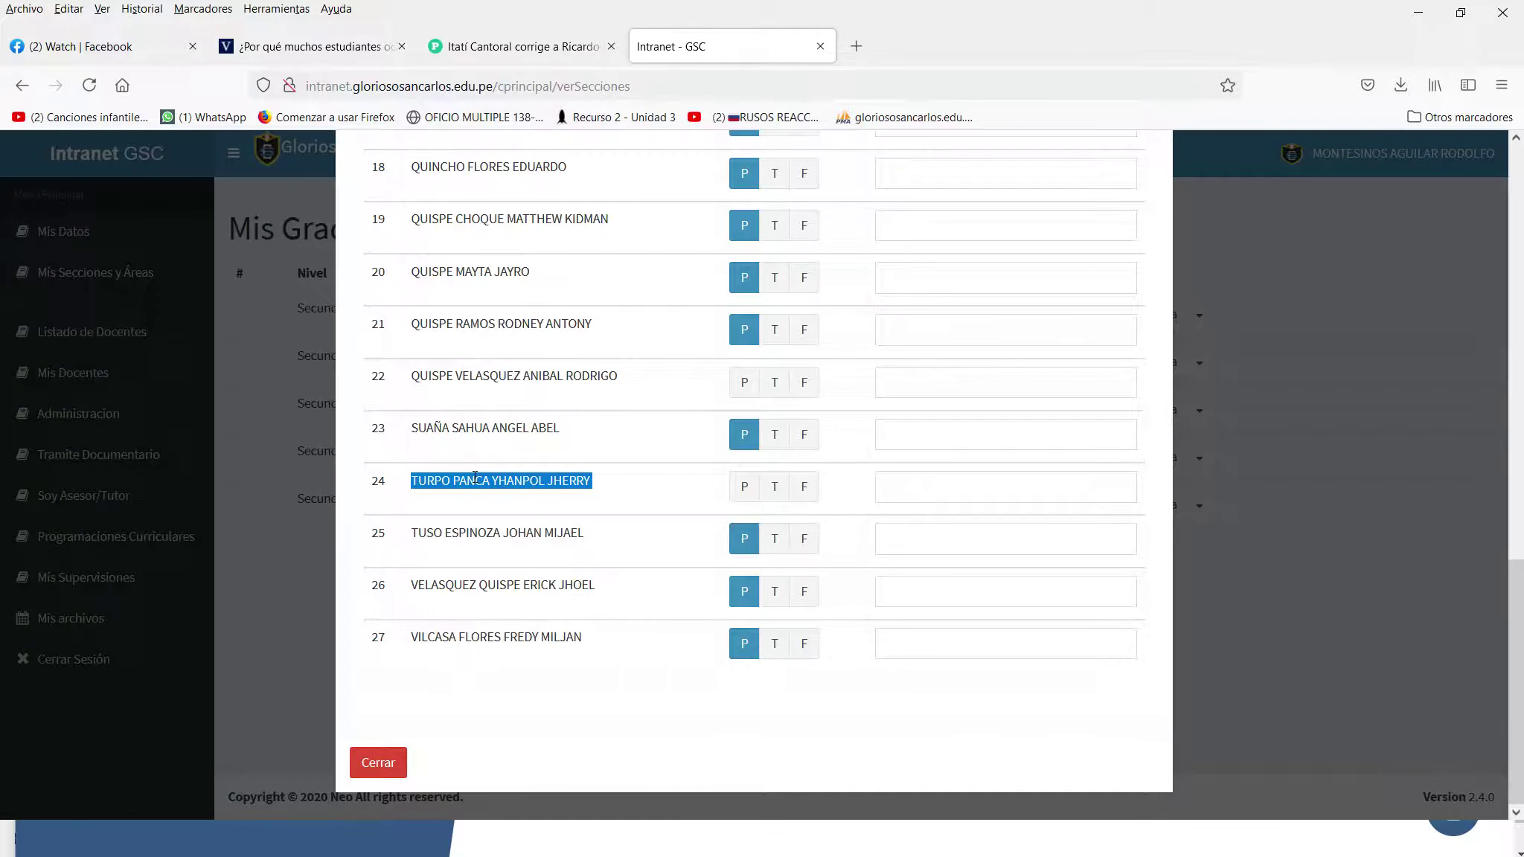
scroll(475, 477, up, 15)
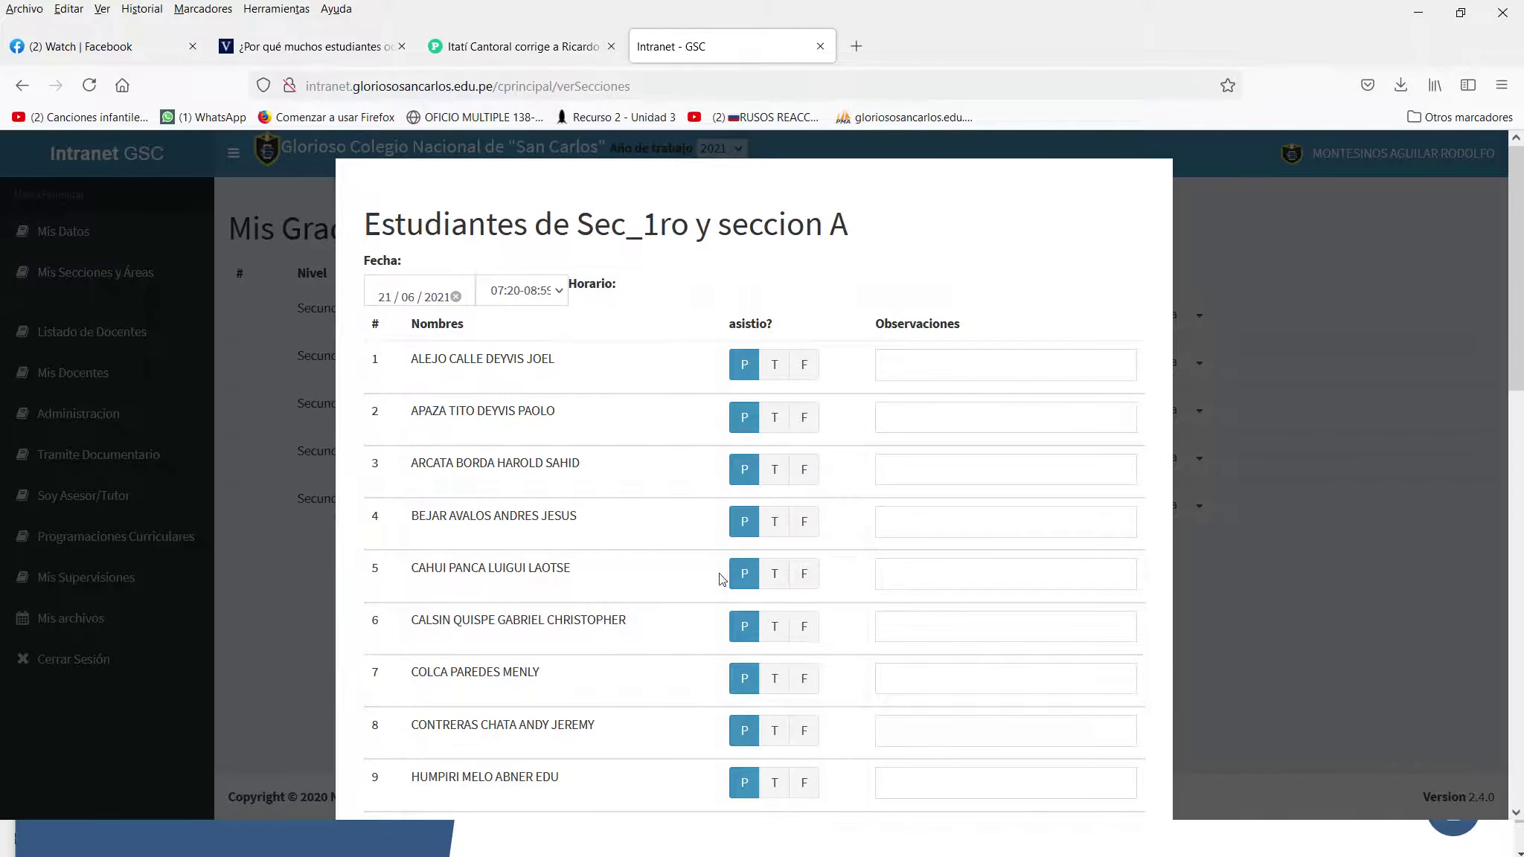
scroll(722, 579, down, 10)
scroll(714, 573, up, 6)
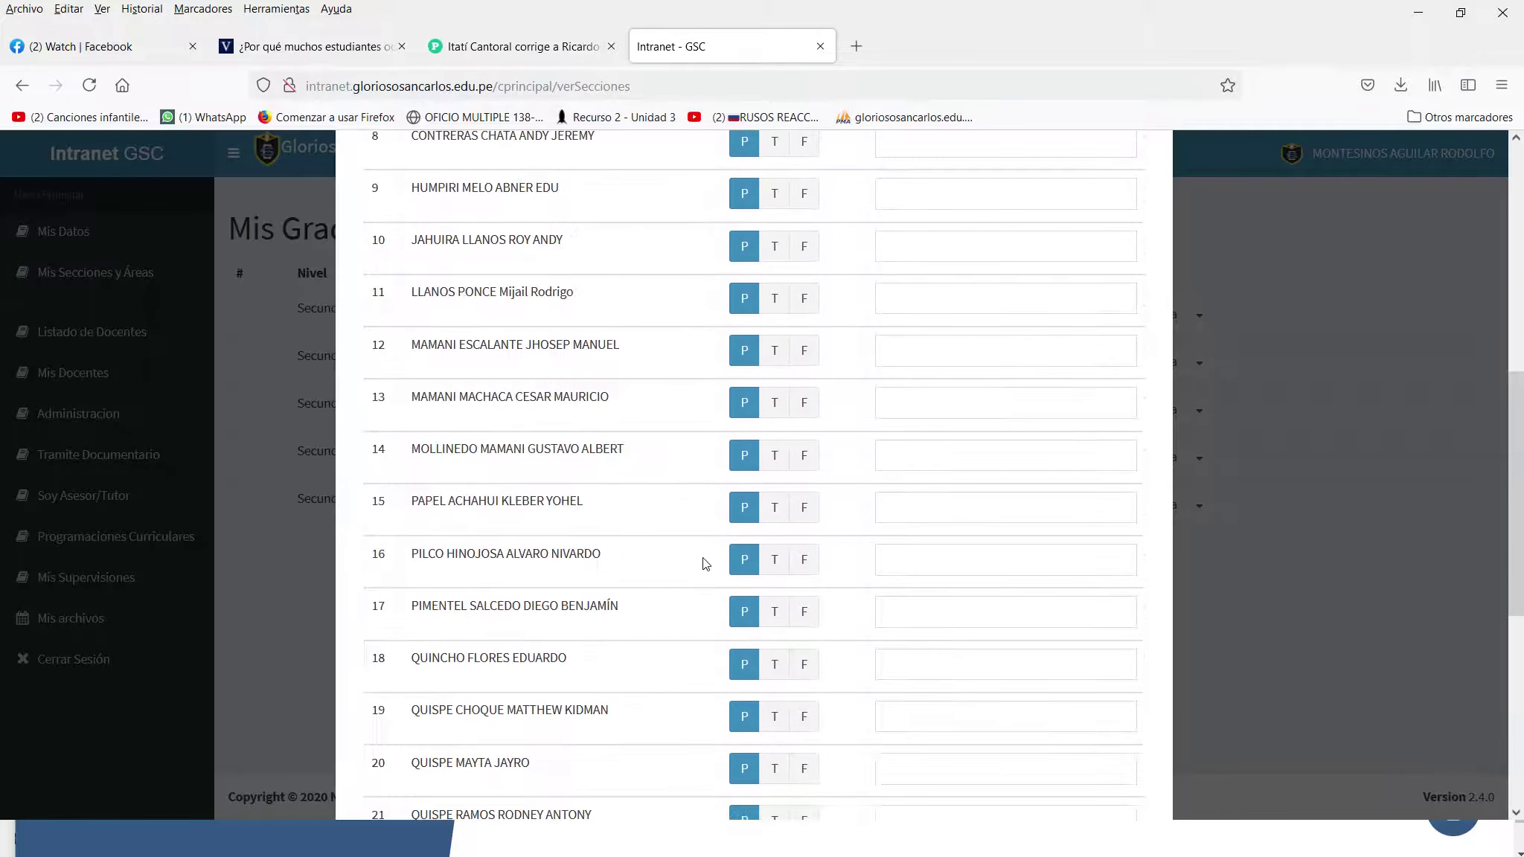
scroll(670, 558, up, 5)
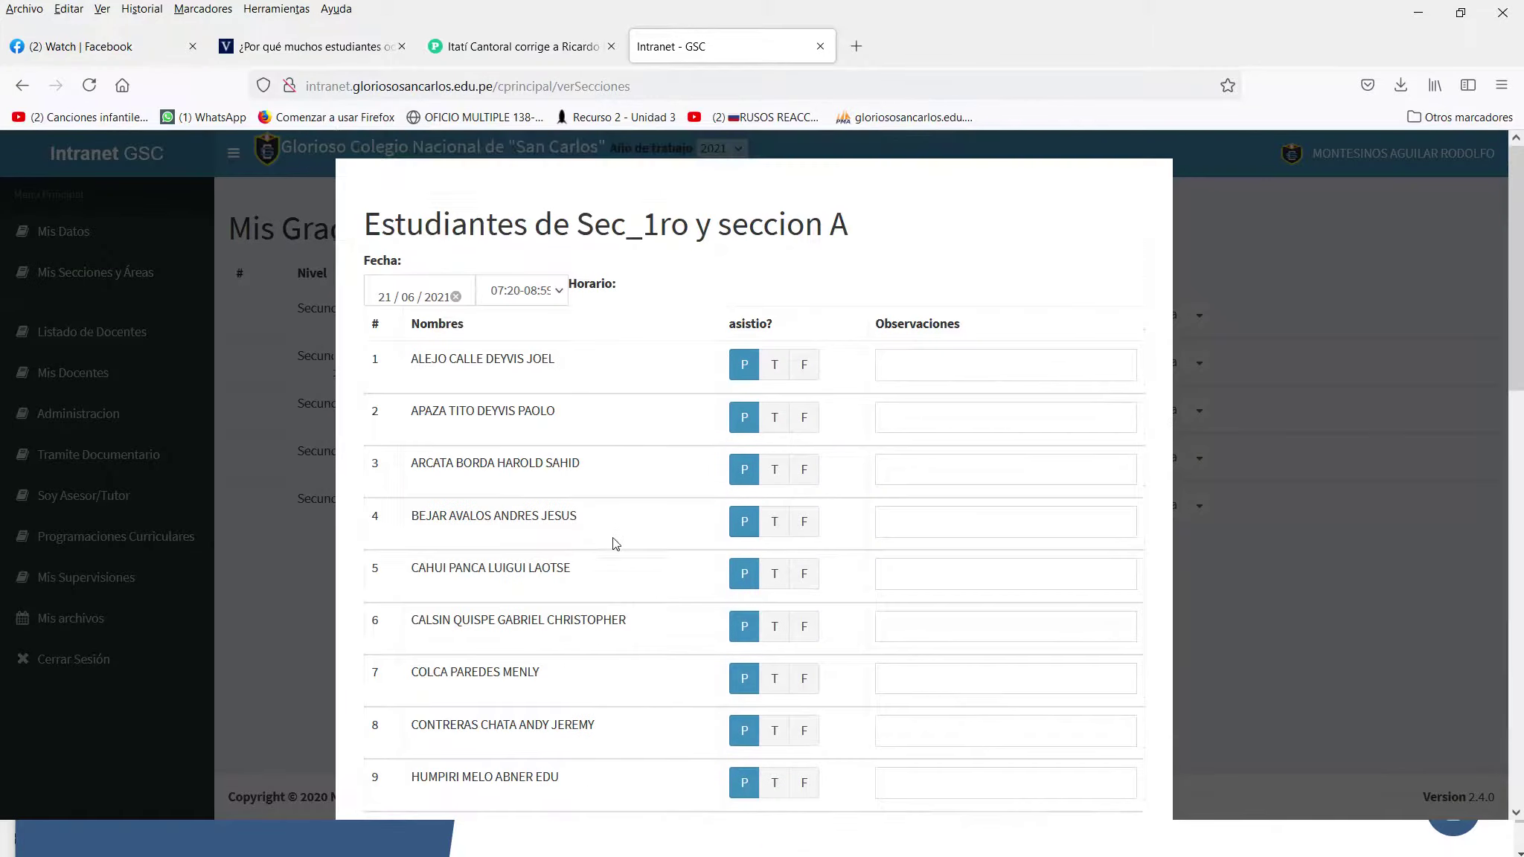
Step: Review the attendance list for the 09:00-10:29 time slot and return to the 07:20-08:59 slot
click(503, 292)
click(509, 367)
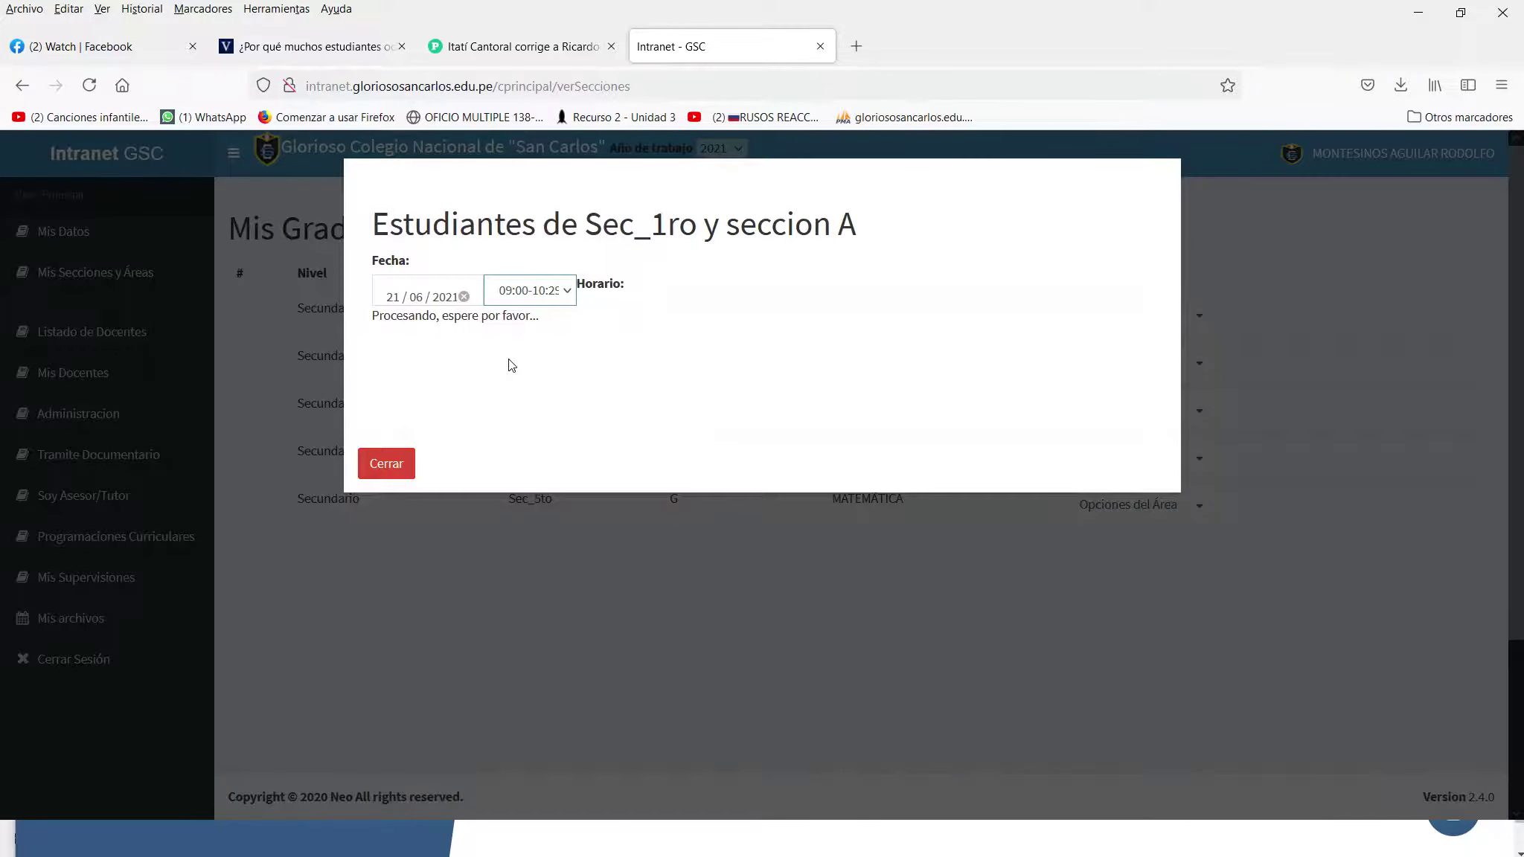
scroll(704, 354, down, 7)
scroll(715, 500, up, 7)
click(543, 295)
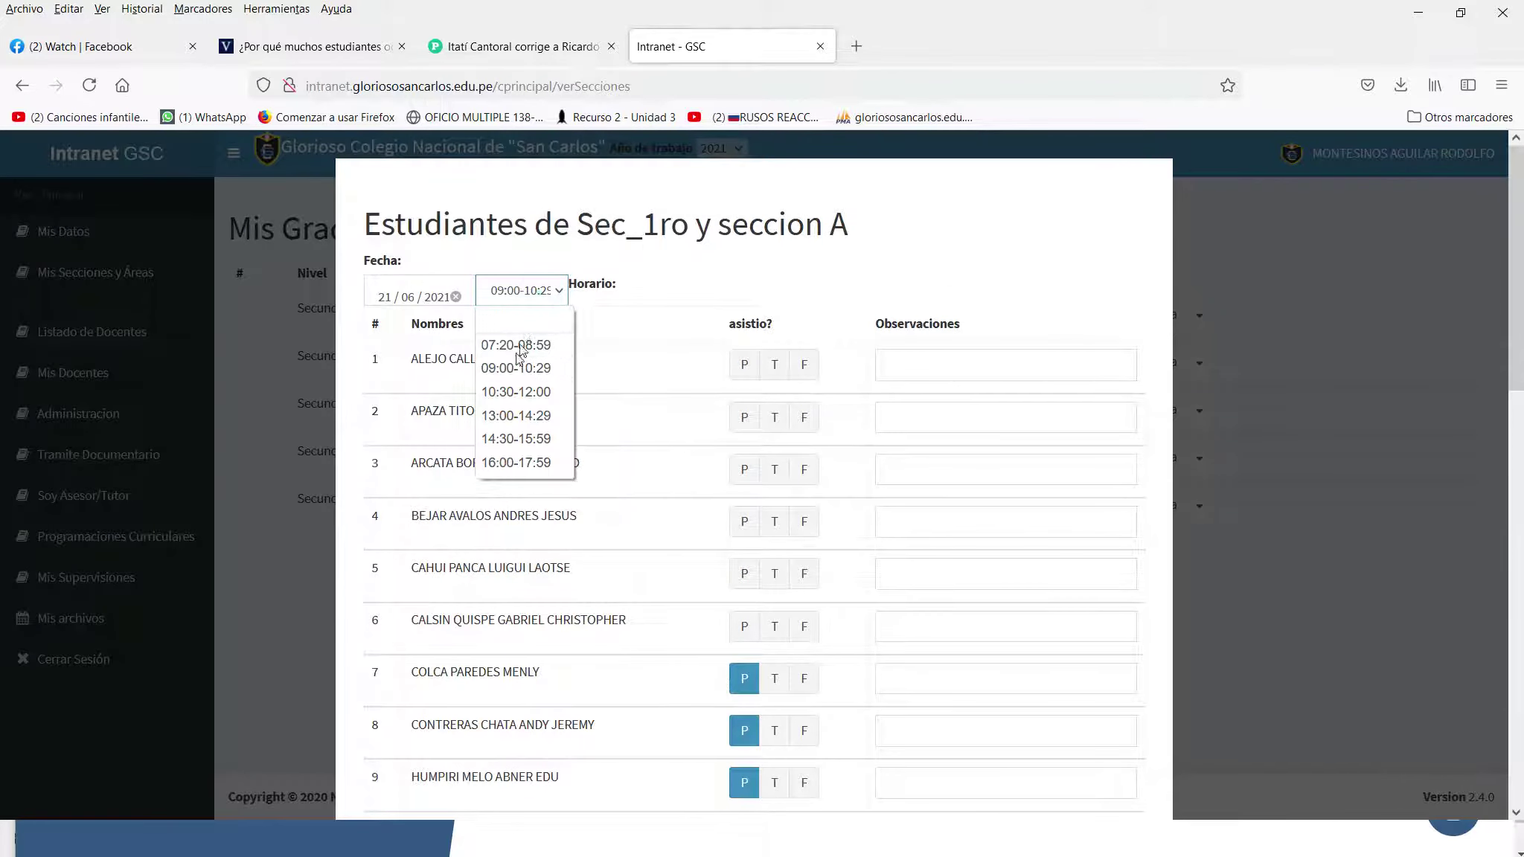
click(513, 344)
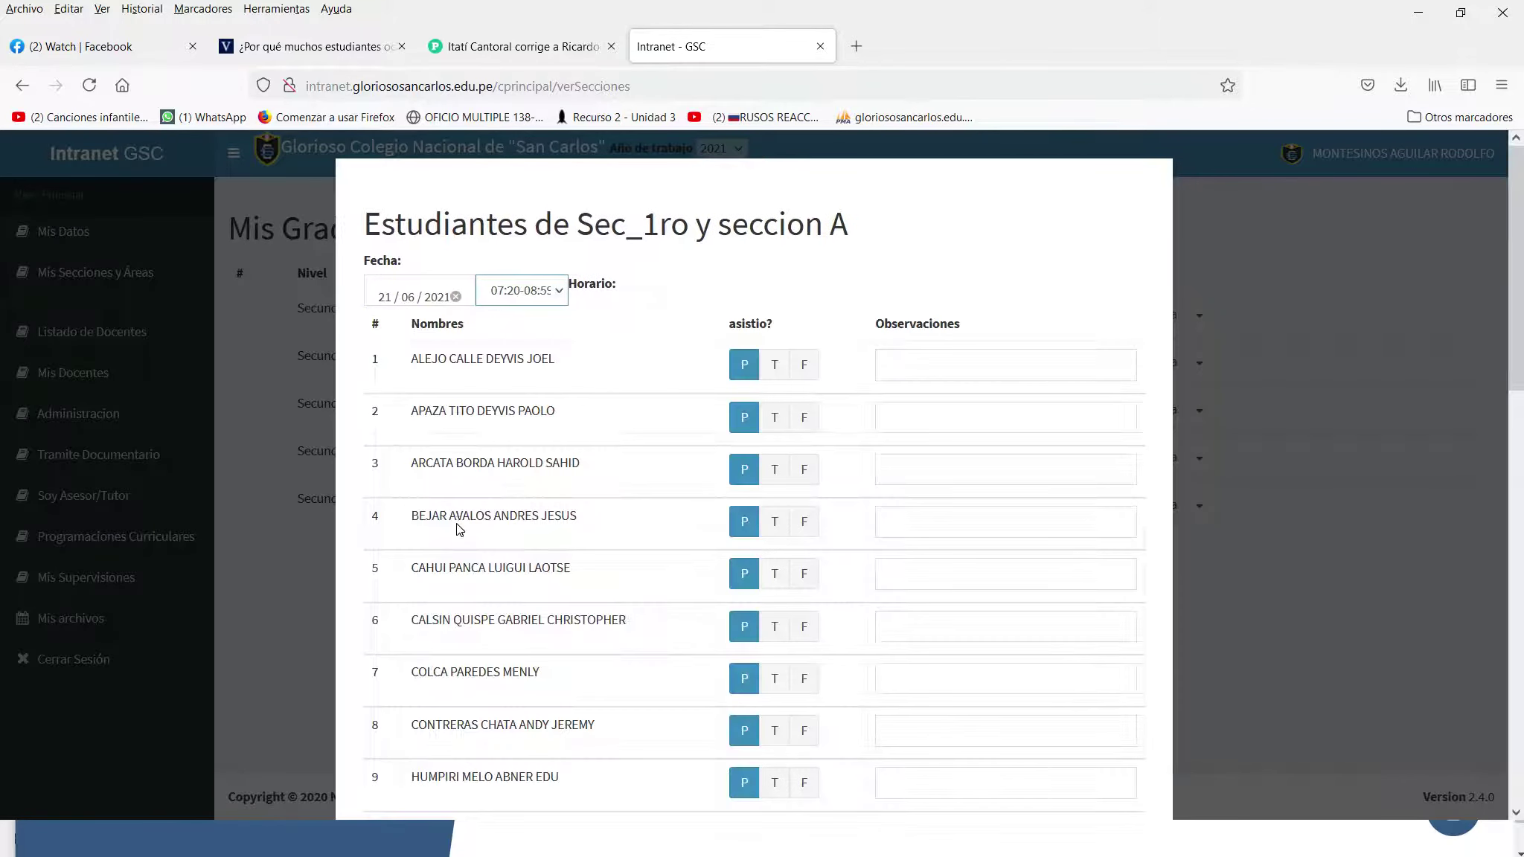
Step: Recheck the 07:20-08:59 list for unmarked students, highlight the names in rows 22 and 24, and close the list
scroll(457, 529, down, 12)
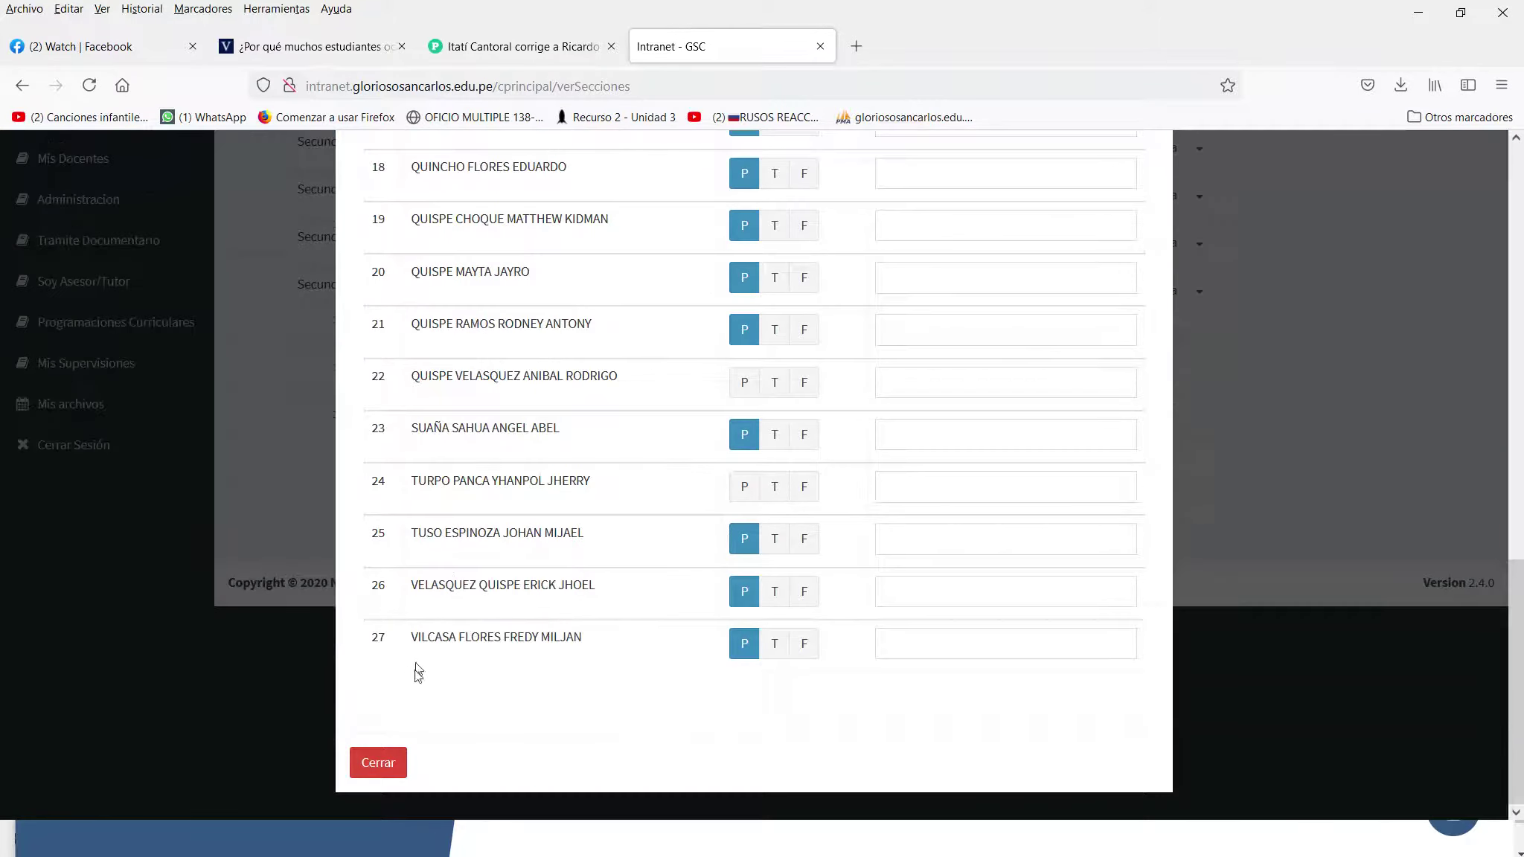
scroll(547, 592, up, 10)
scroll(545, 585, up, 5)
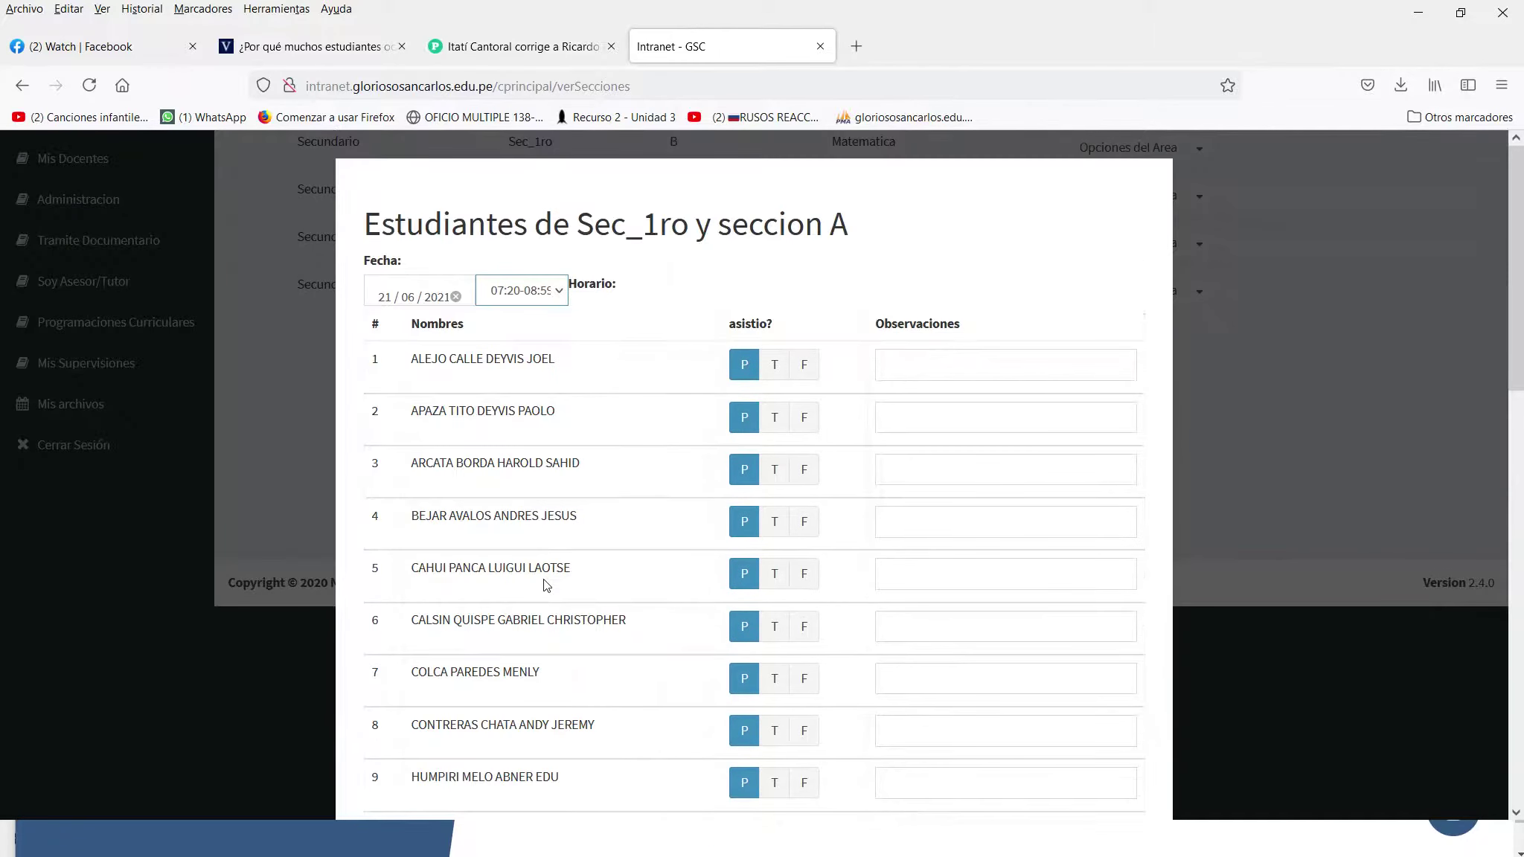
scroll(544, 578, down, 8)
scroll(545, 568, down, 5)
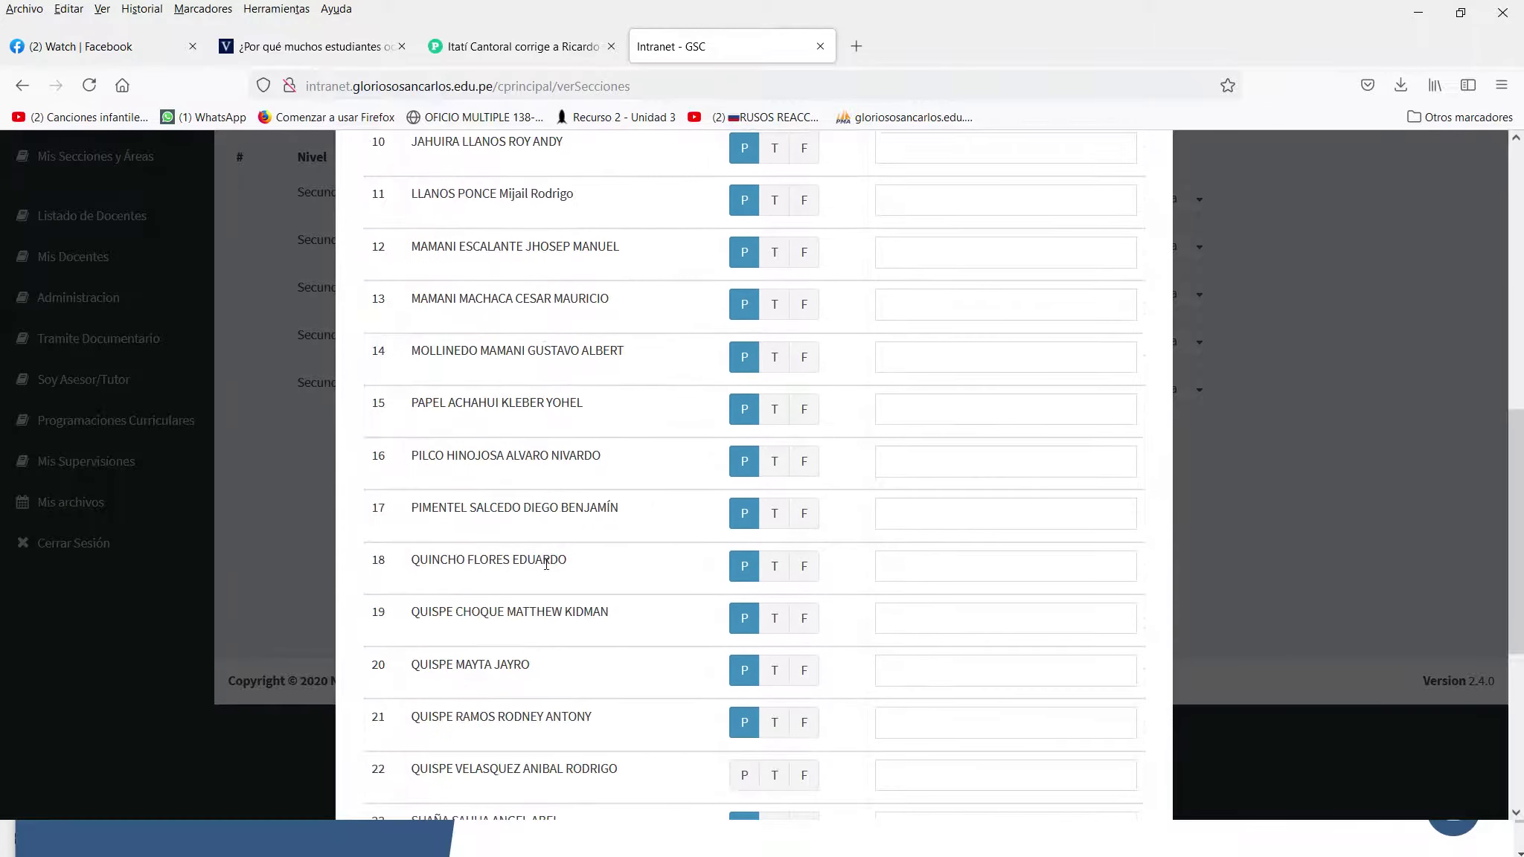
triple_click(453, 573)
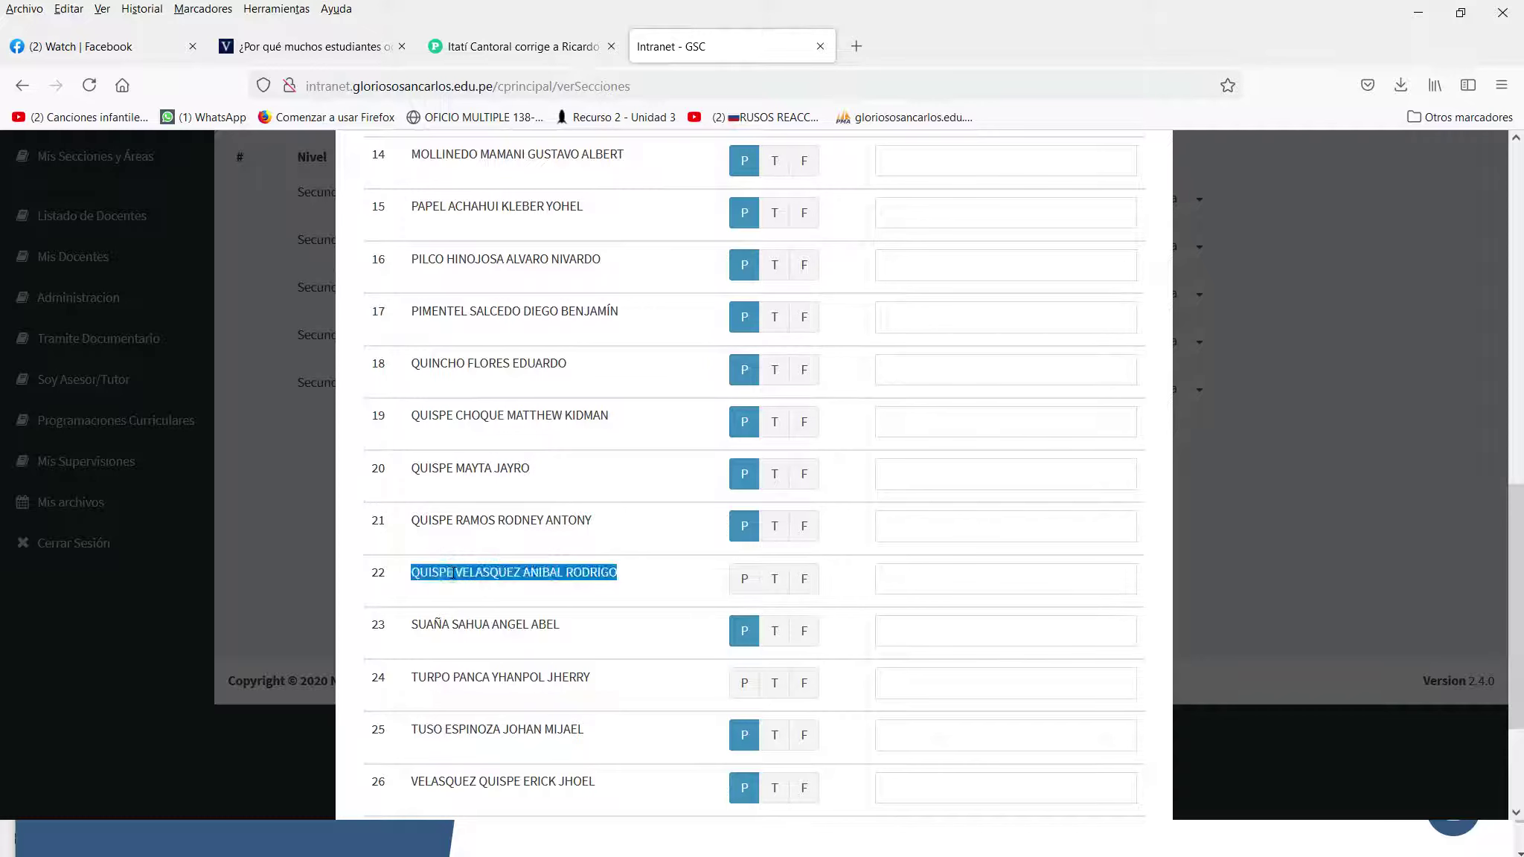
click(462, 665)
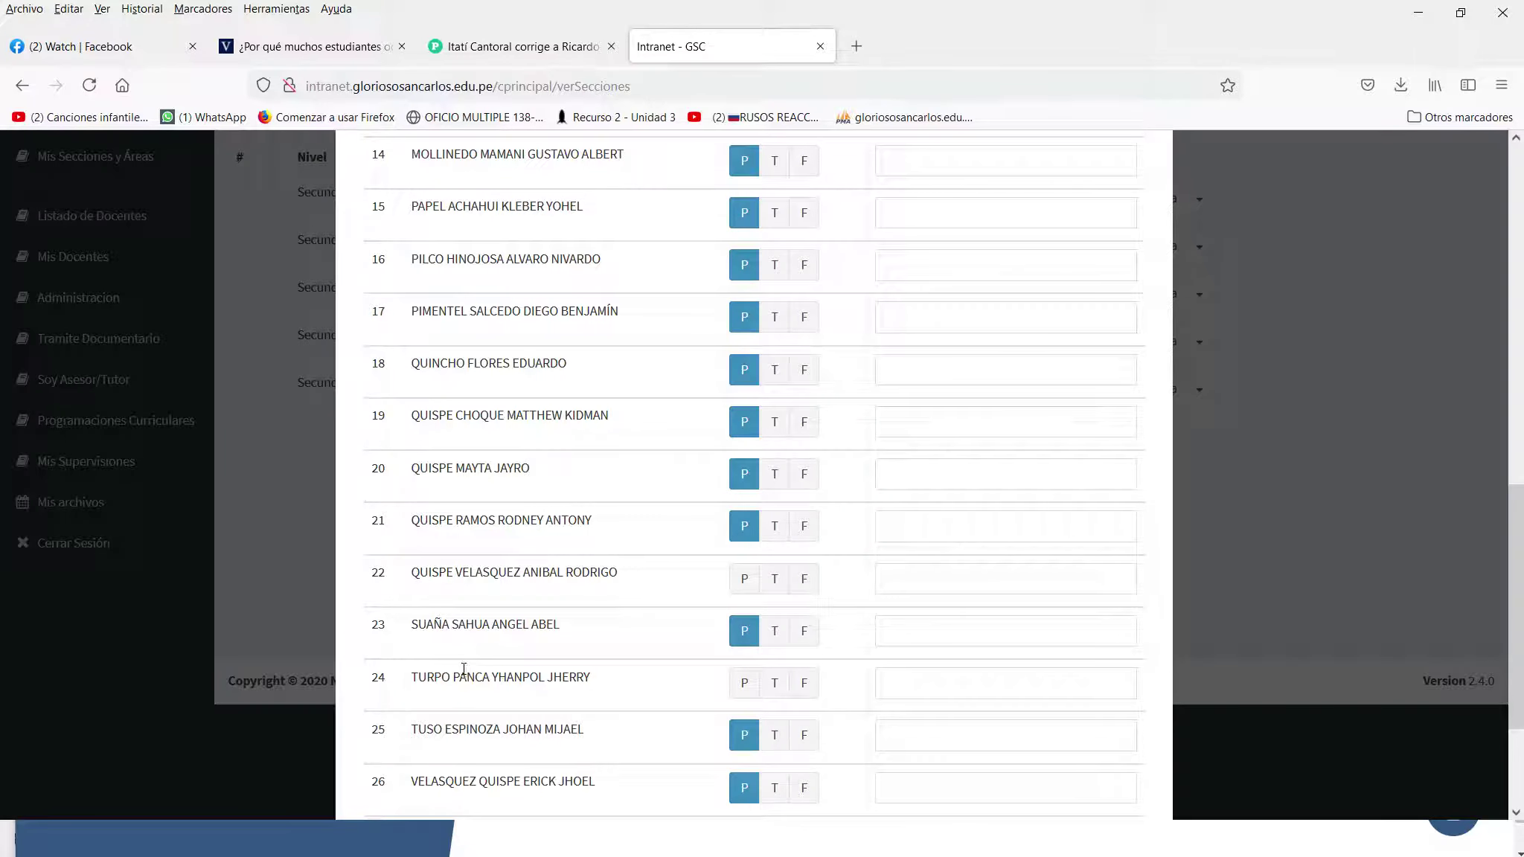
triple_click(463, 682)
scroll(463, 682, down, 3)
click(390, 766)
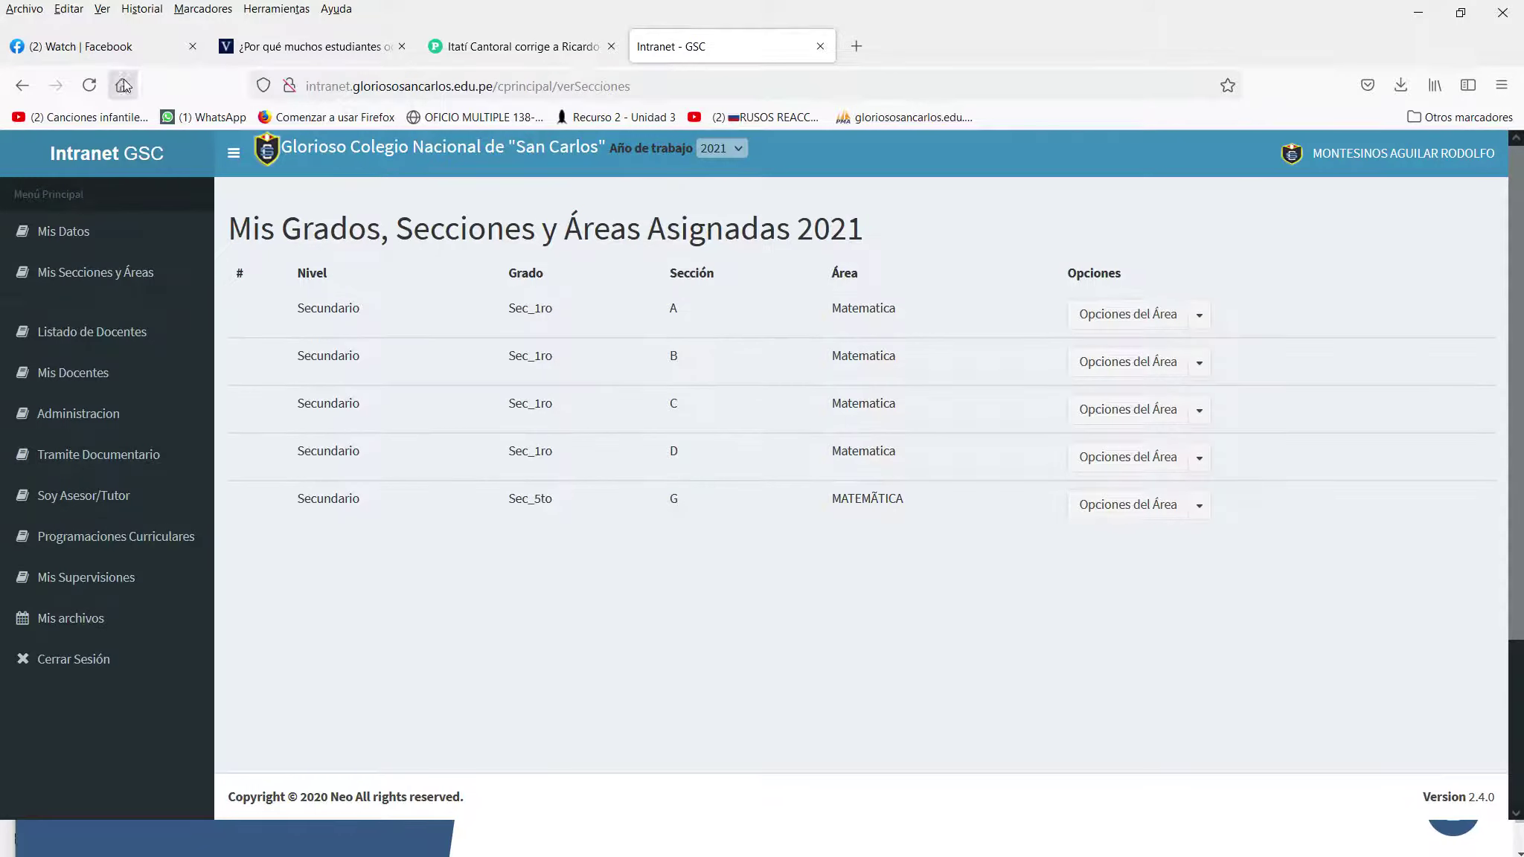
Step: Reload the page, open the attendance by month for Sec_1ro section A, and filter June by Matematica
click(92, 85)
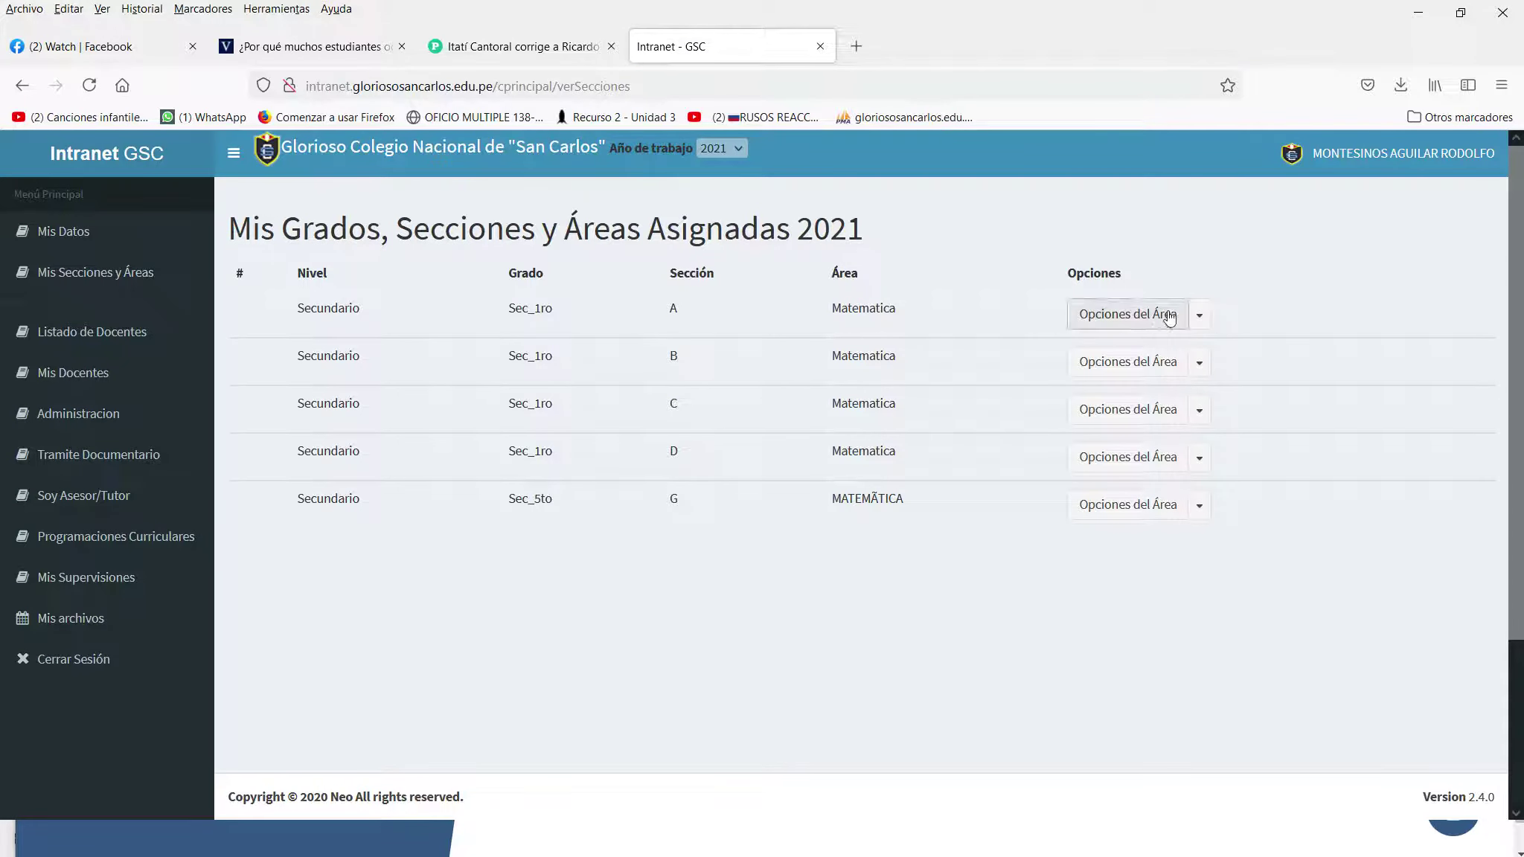
click(1199, 314)
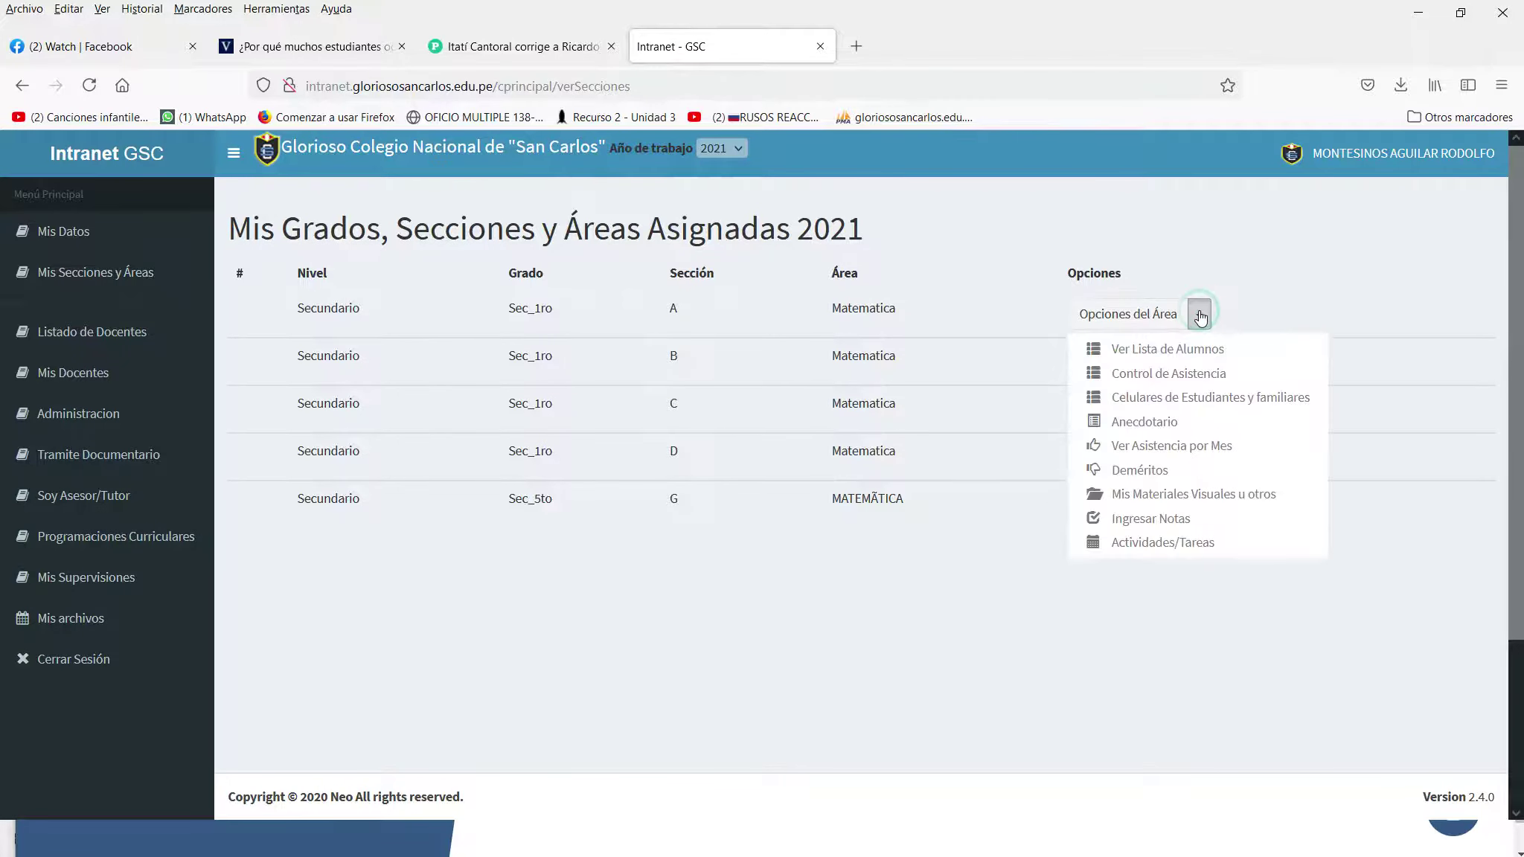
click(1183, 447)
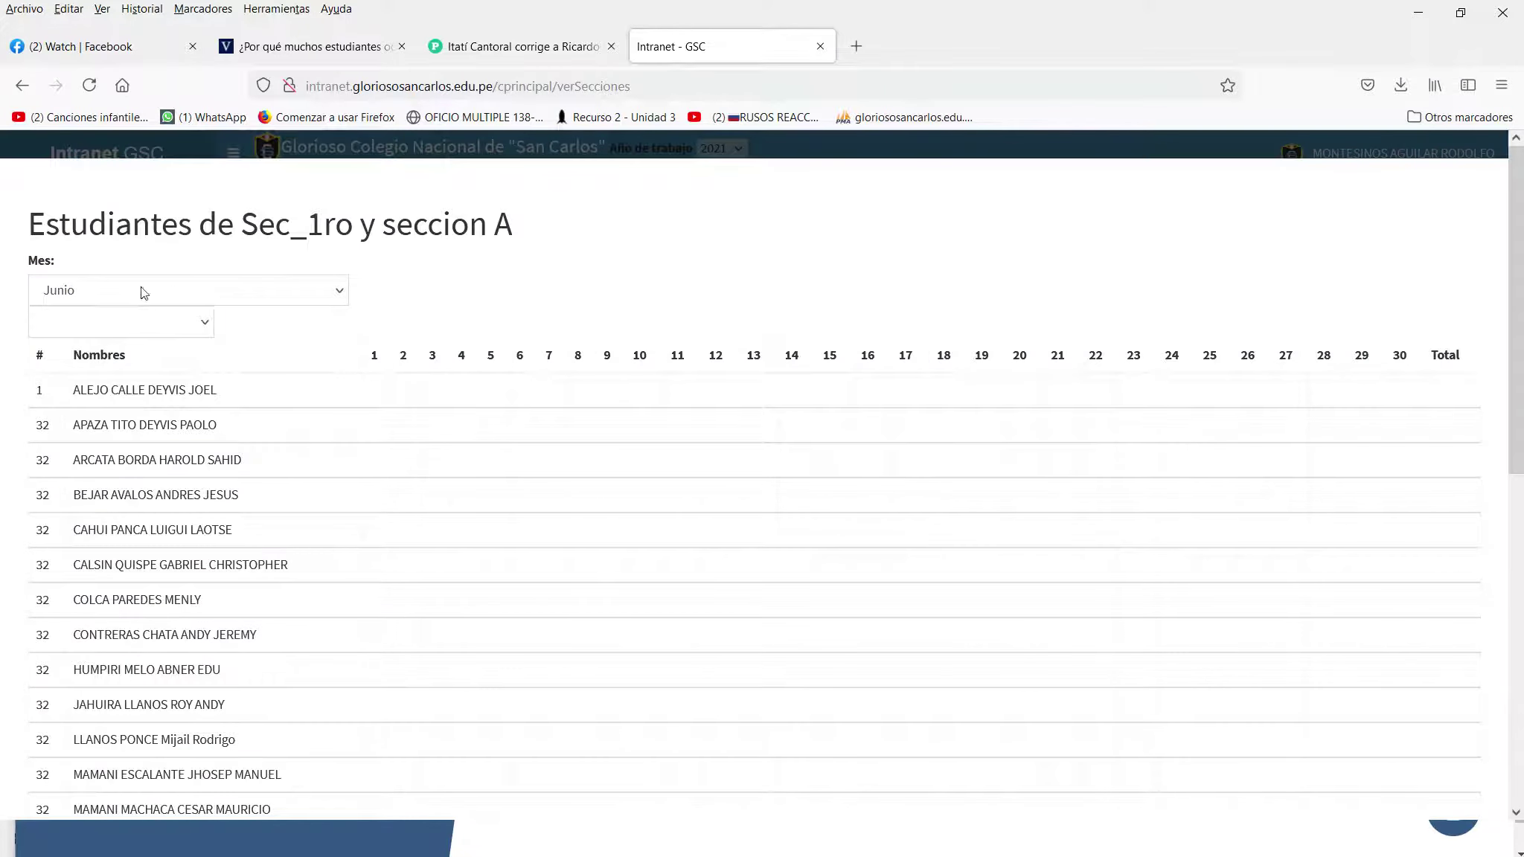
click(153, 330)
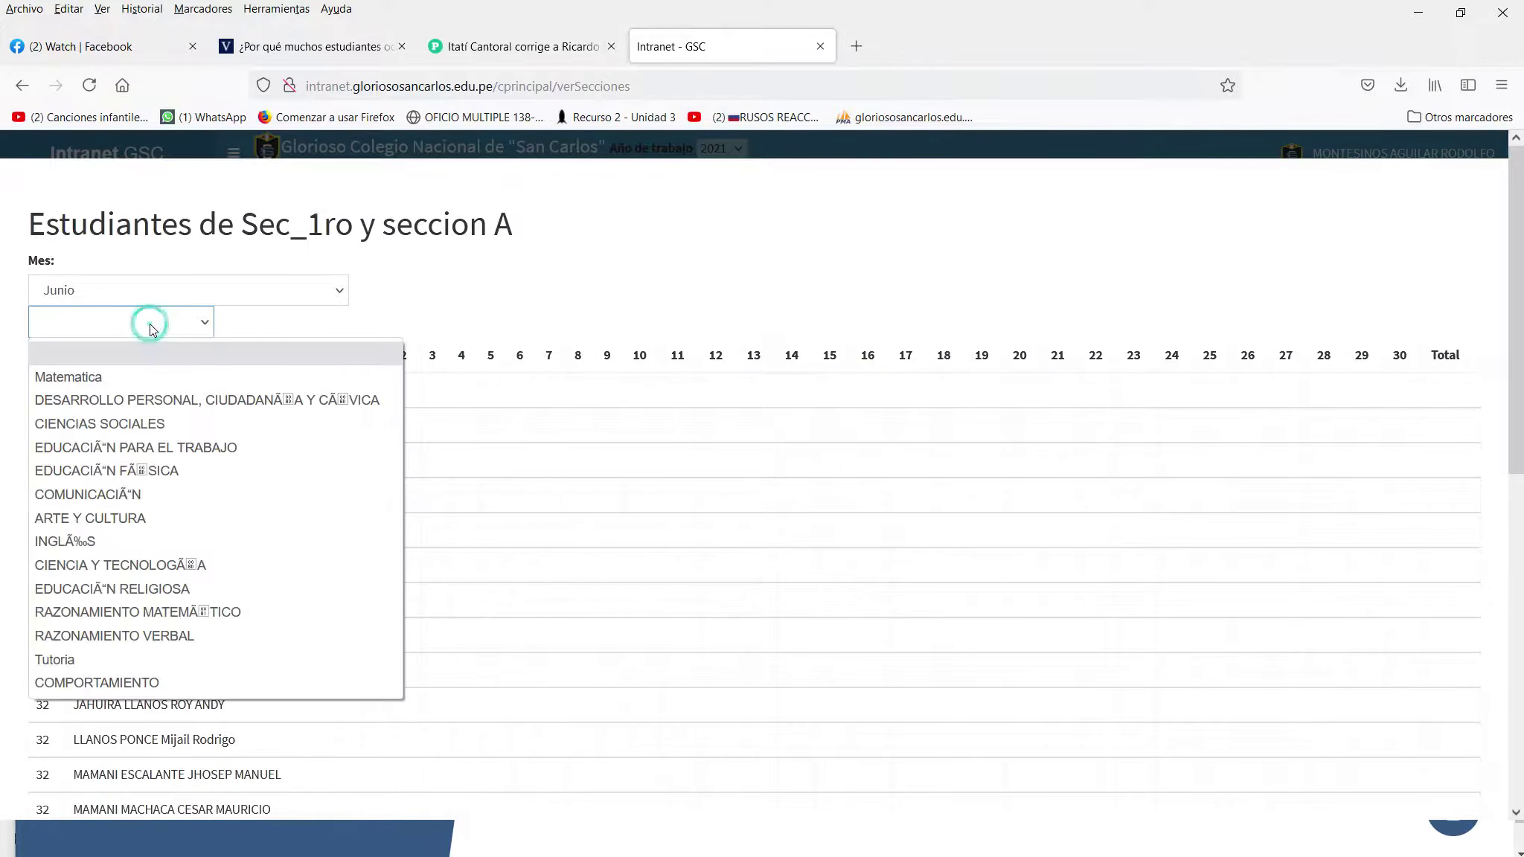
click(117, 376)
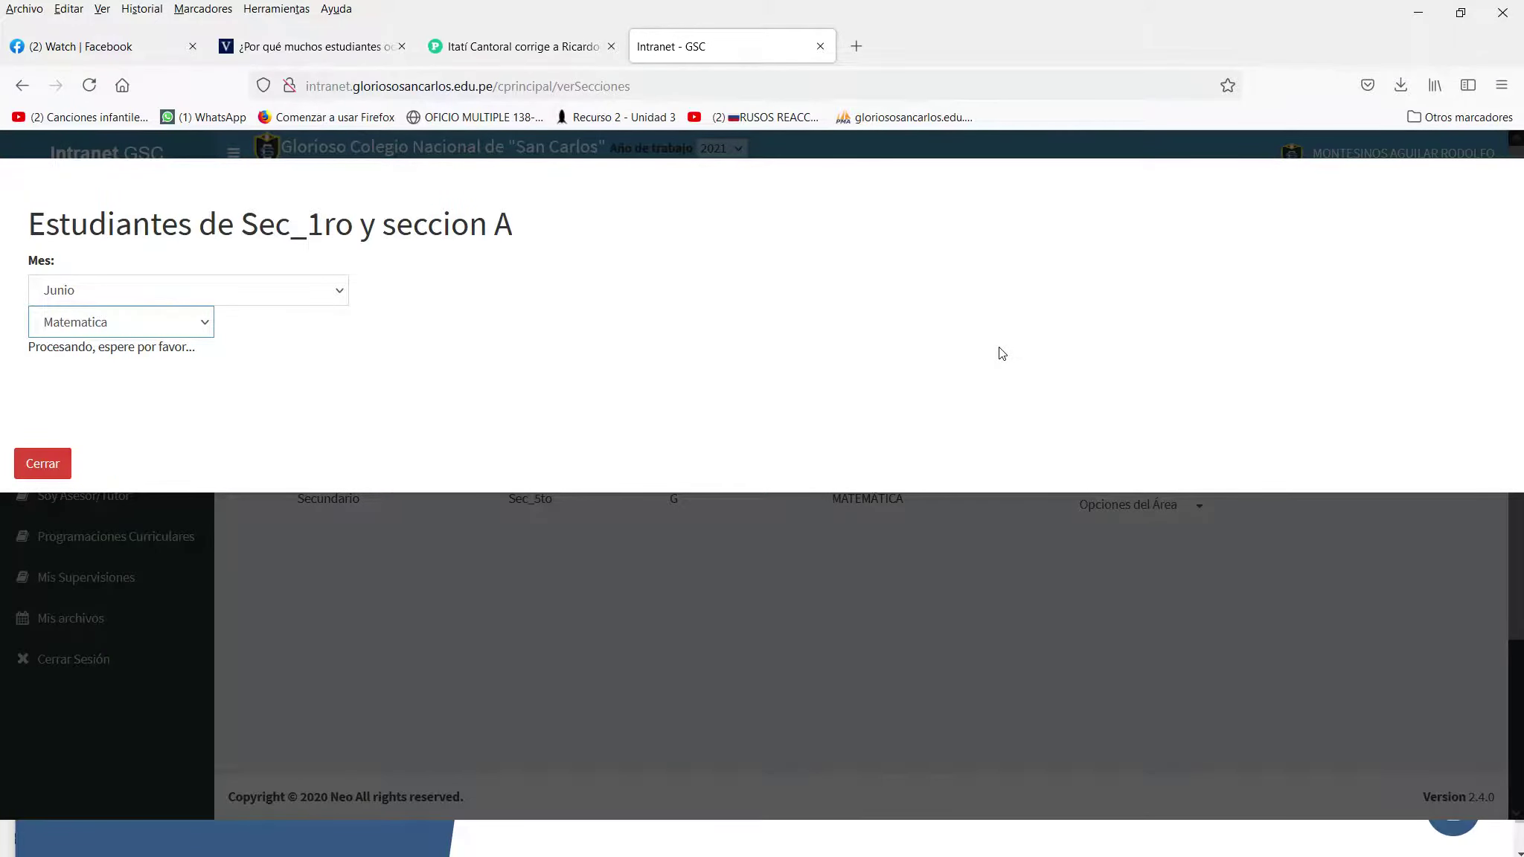
Step: Examine the June Matematica attendance for students without marks, highlighting the names in rows 6, 22 and 24
scroll(999, 352, down, 5)
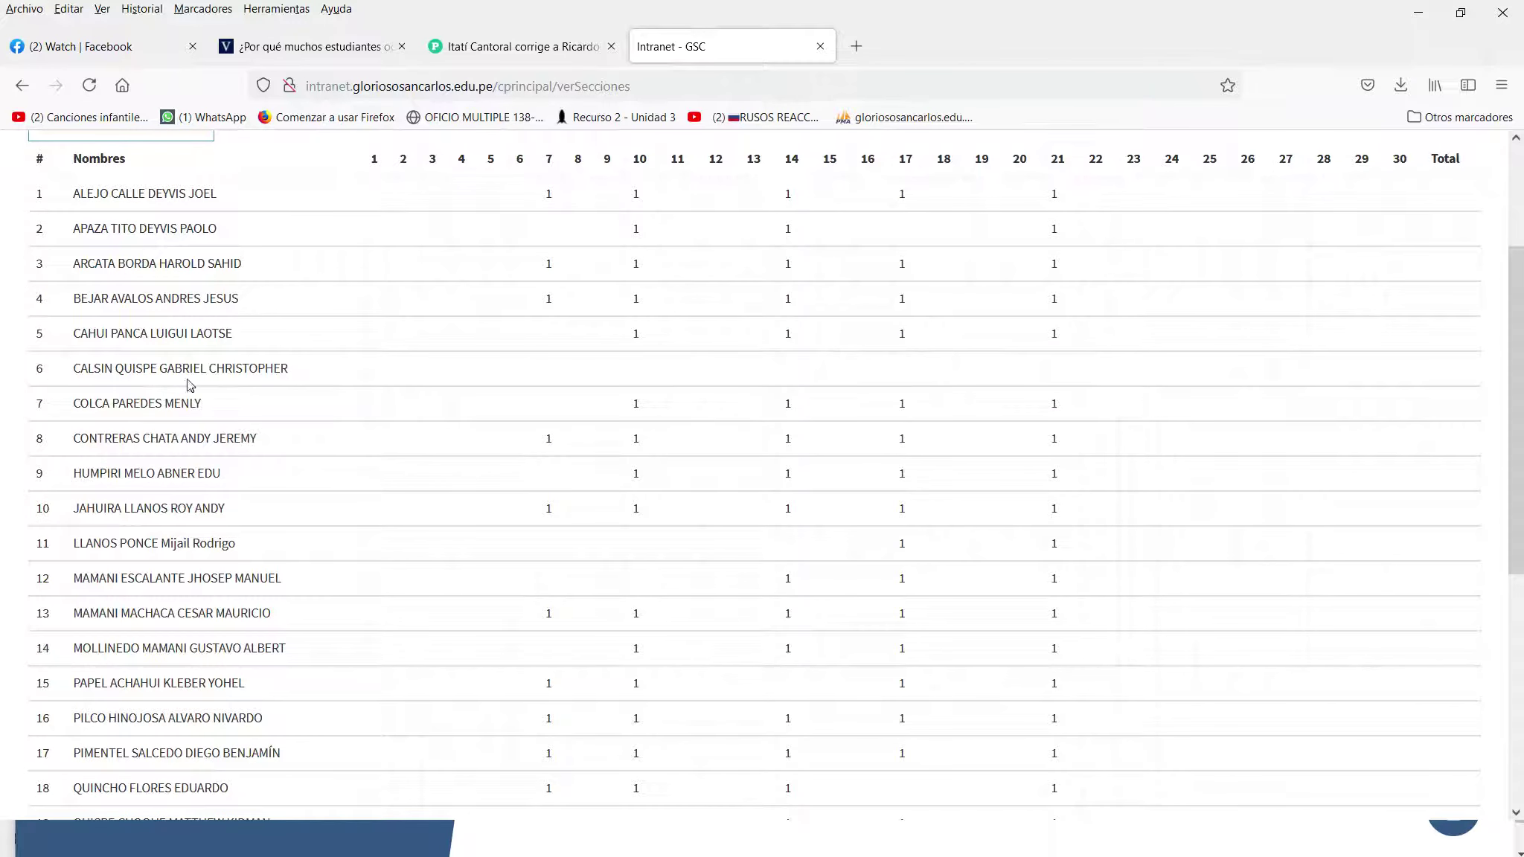
triple_click(187, 370)
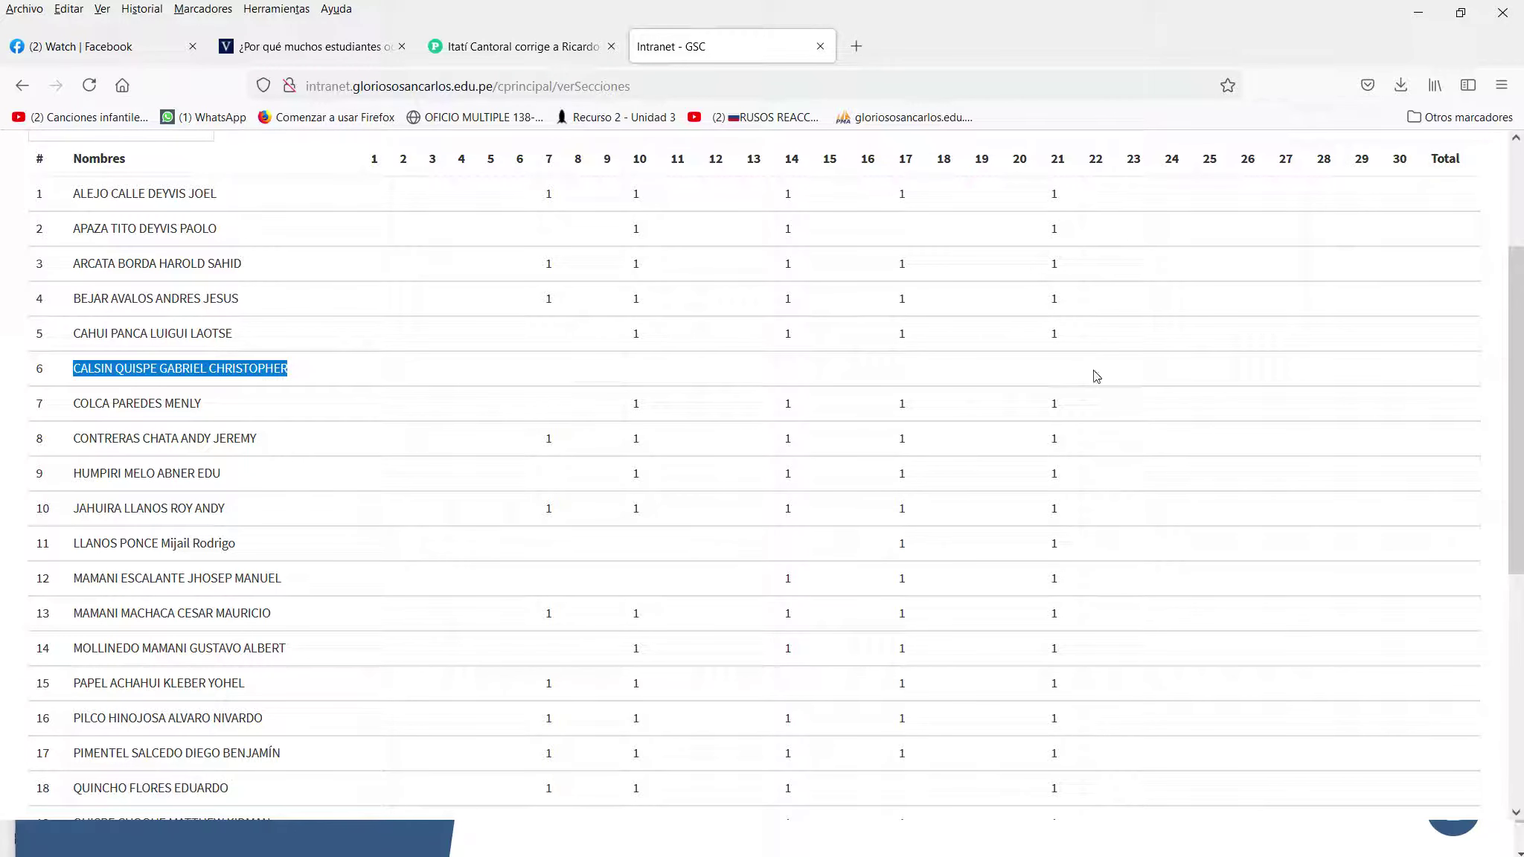
scroll(960, 438, down, 4)
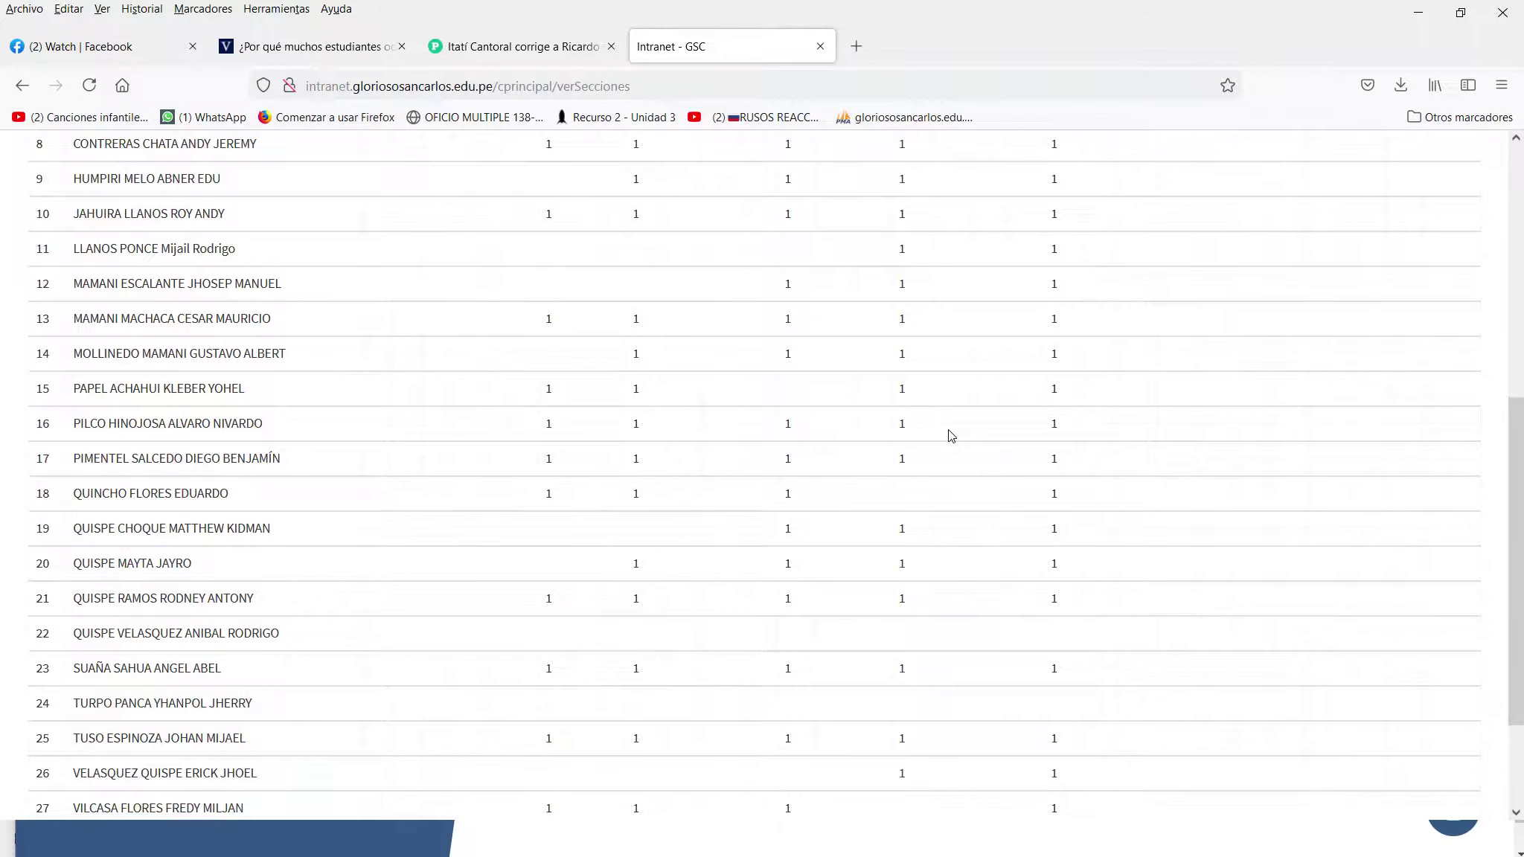
scroll(923, 431, up, 5)
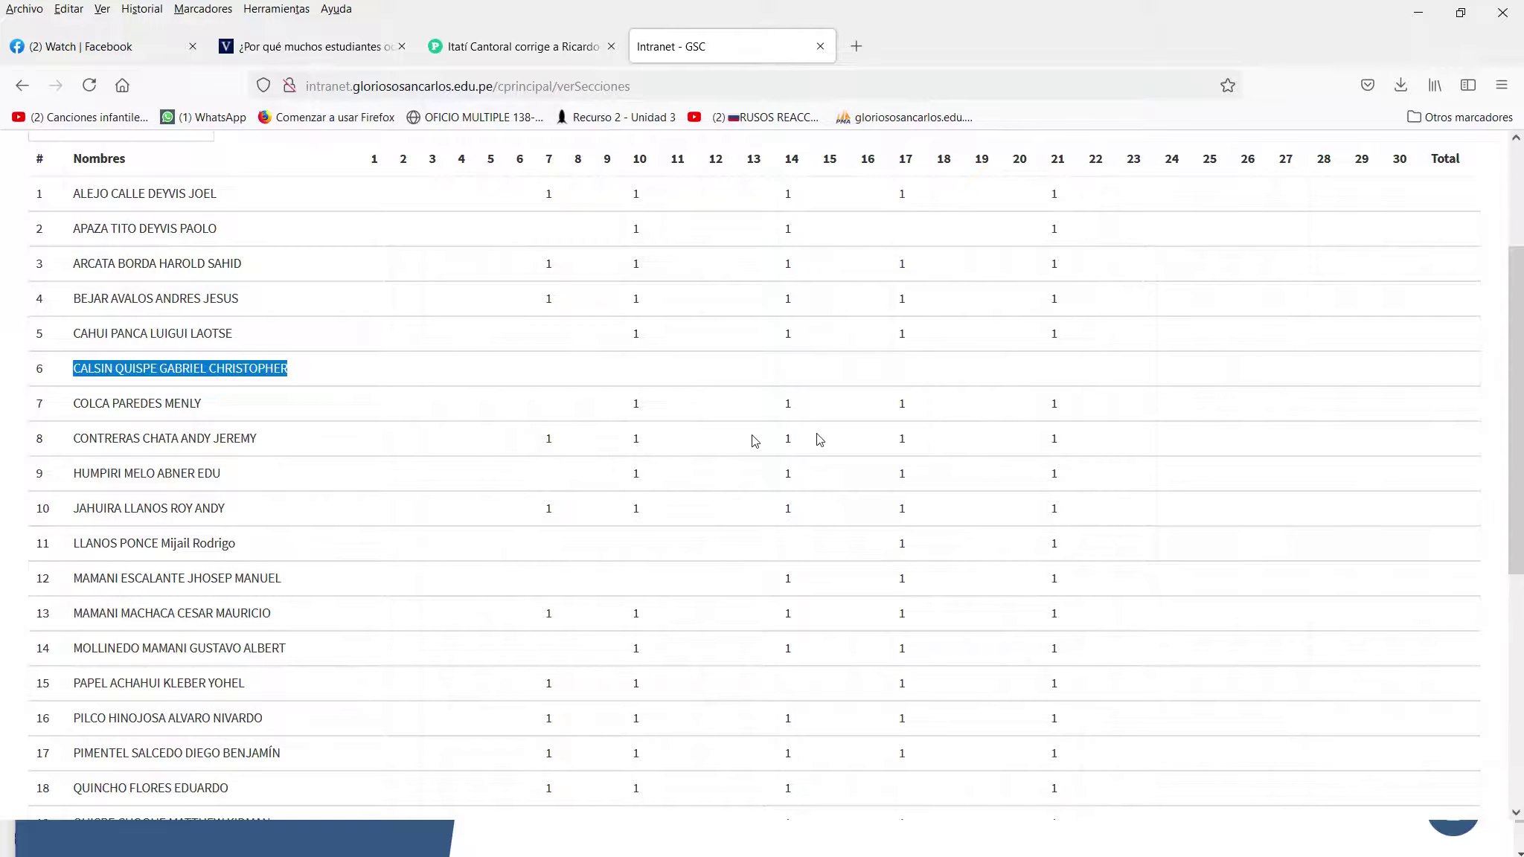
scroll(450, 443, down, 4)
scroll(449, 443, down, 3)
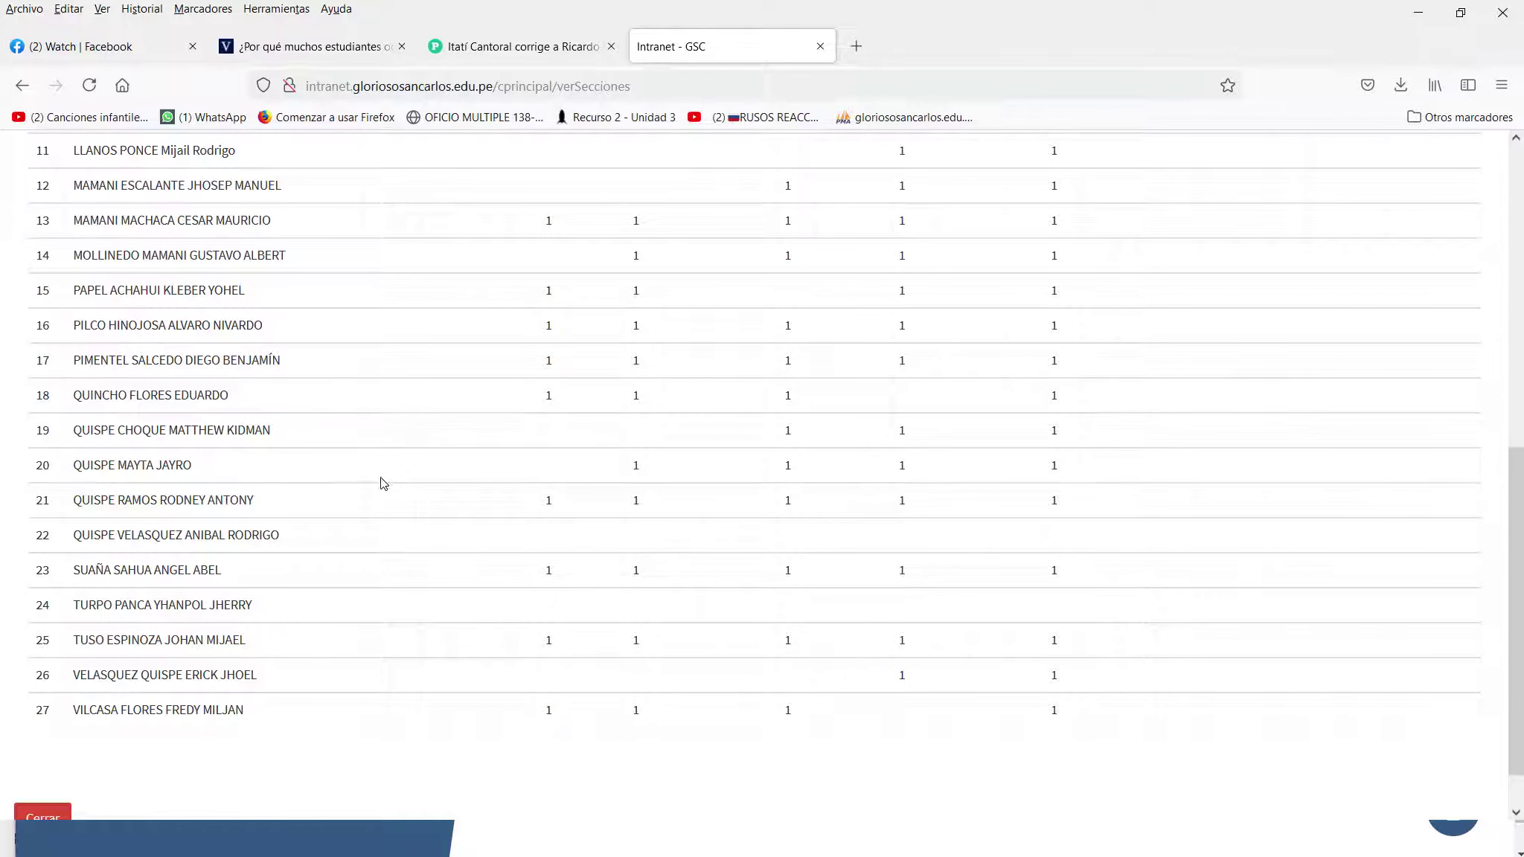
triple_click(164, 534)
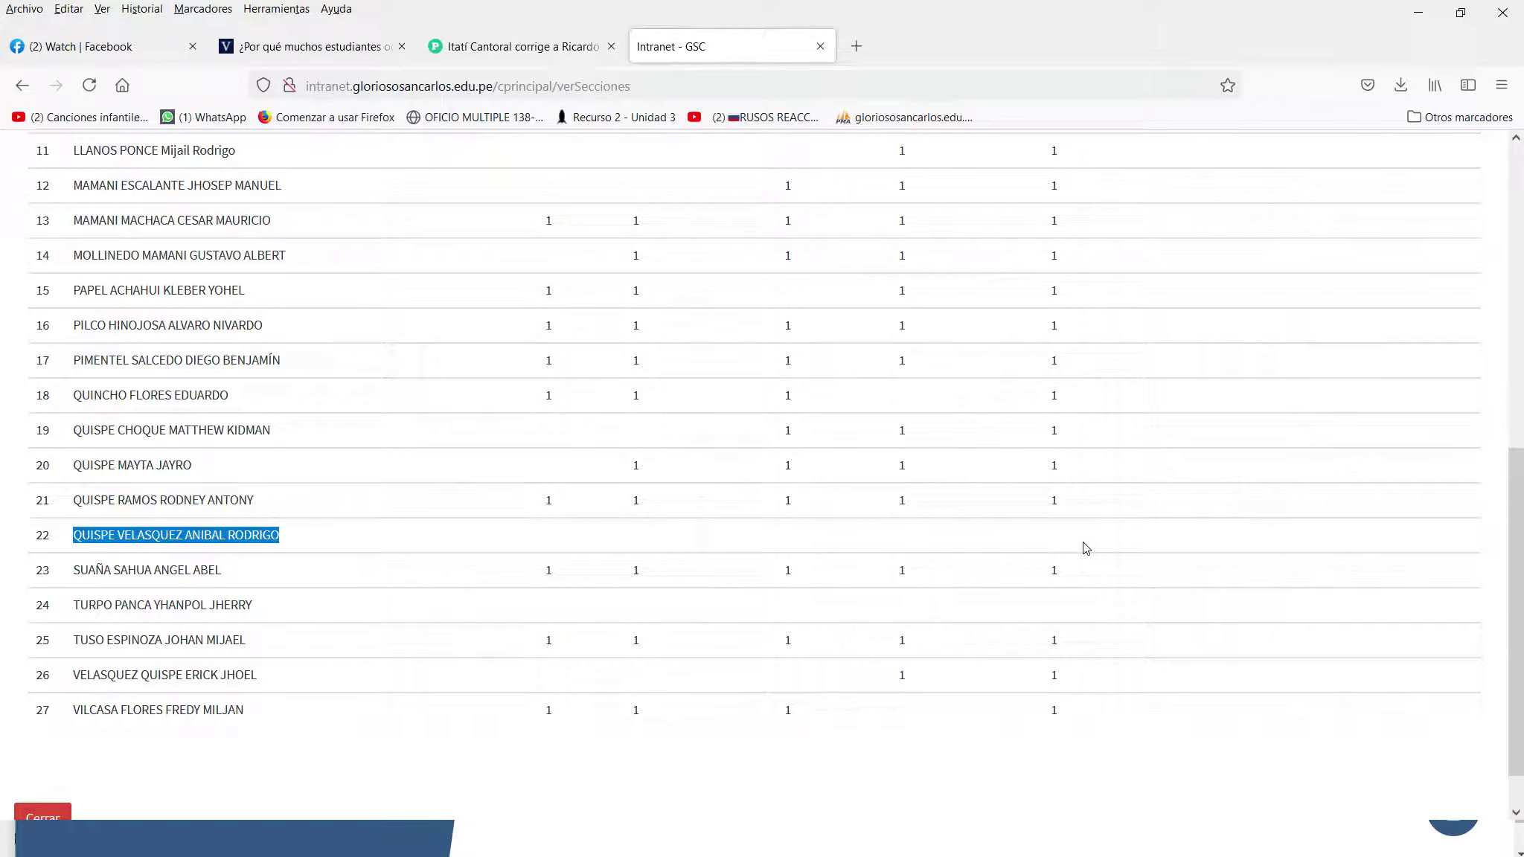
triple_click(118, 601)
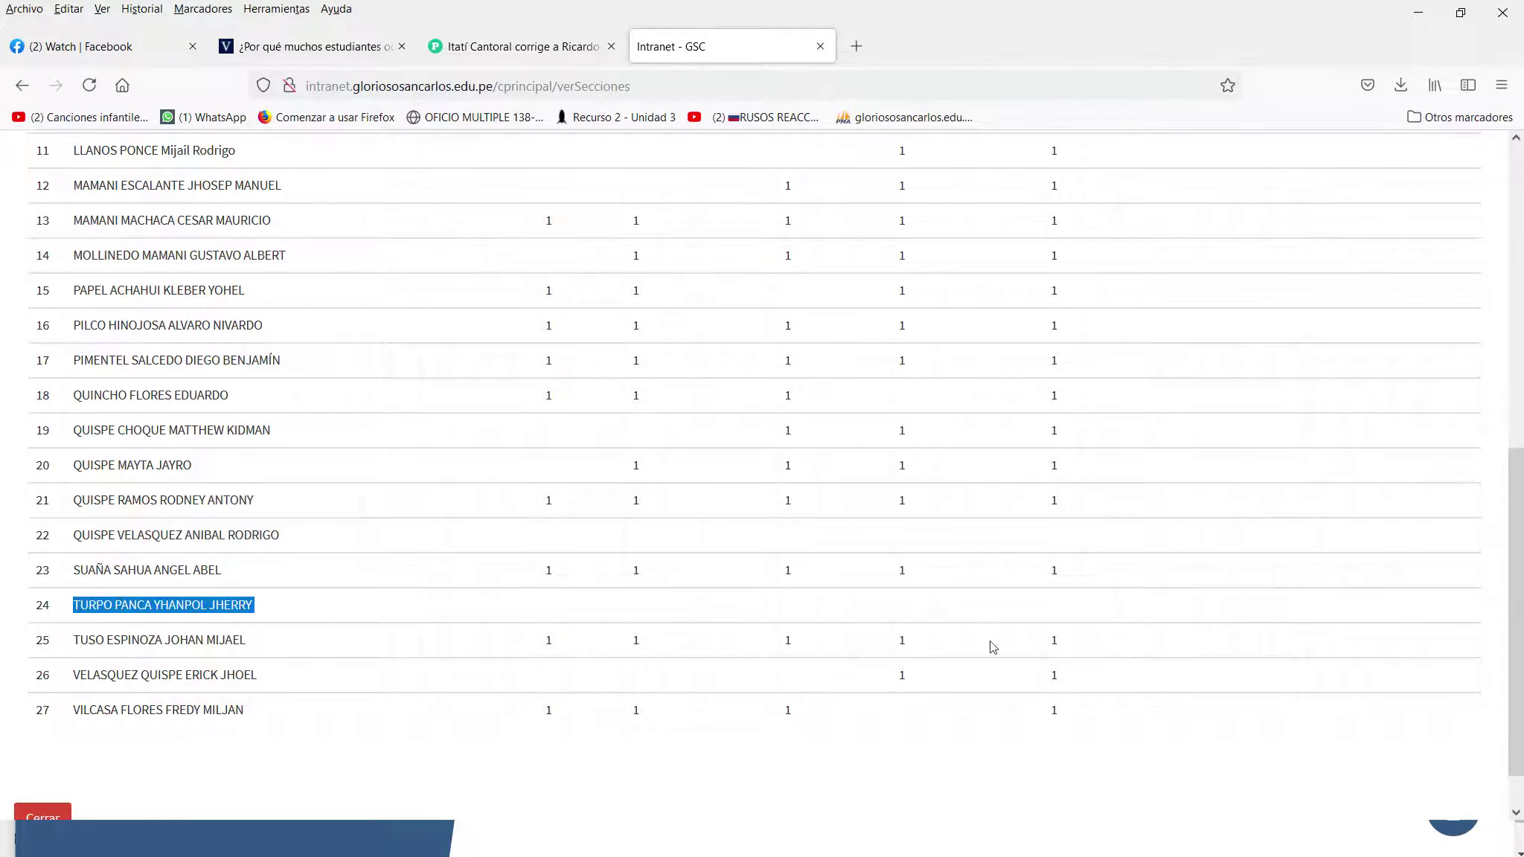
Step: Go over the whole monthly Matematica list again, highlighting the name in row 24
scroll(306, 636, up, 6)
scroll(311, 638, up, 1)
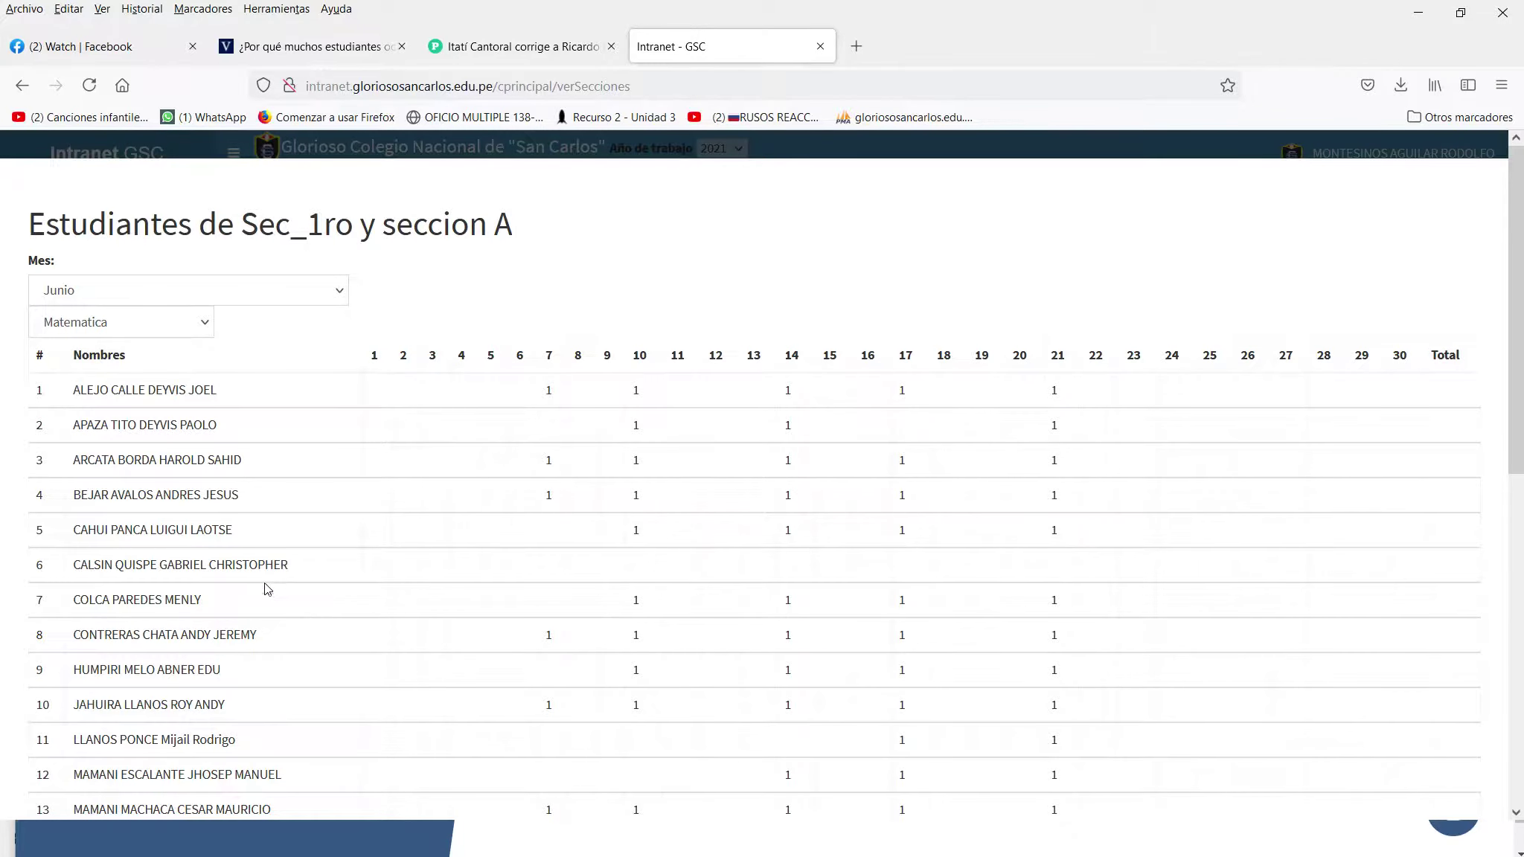
scroll(268, 588, down, 6)
triple_click(132, 703)
scroll(132, 703, down, 3)
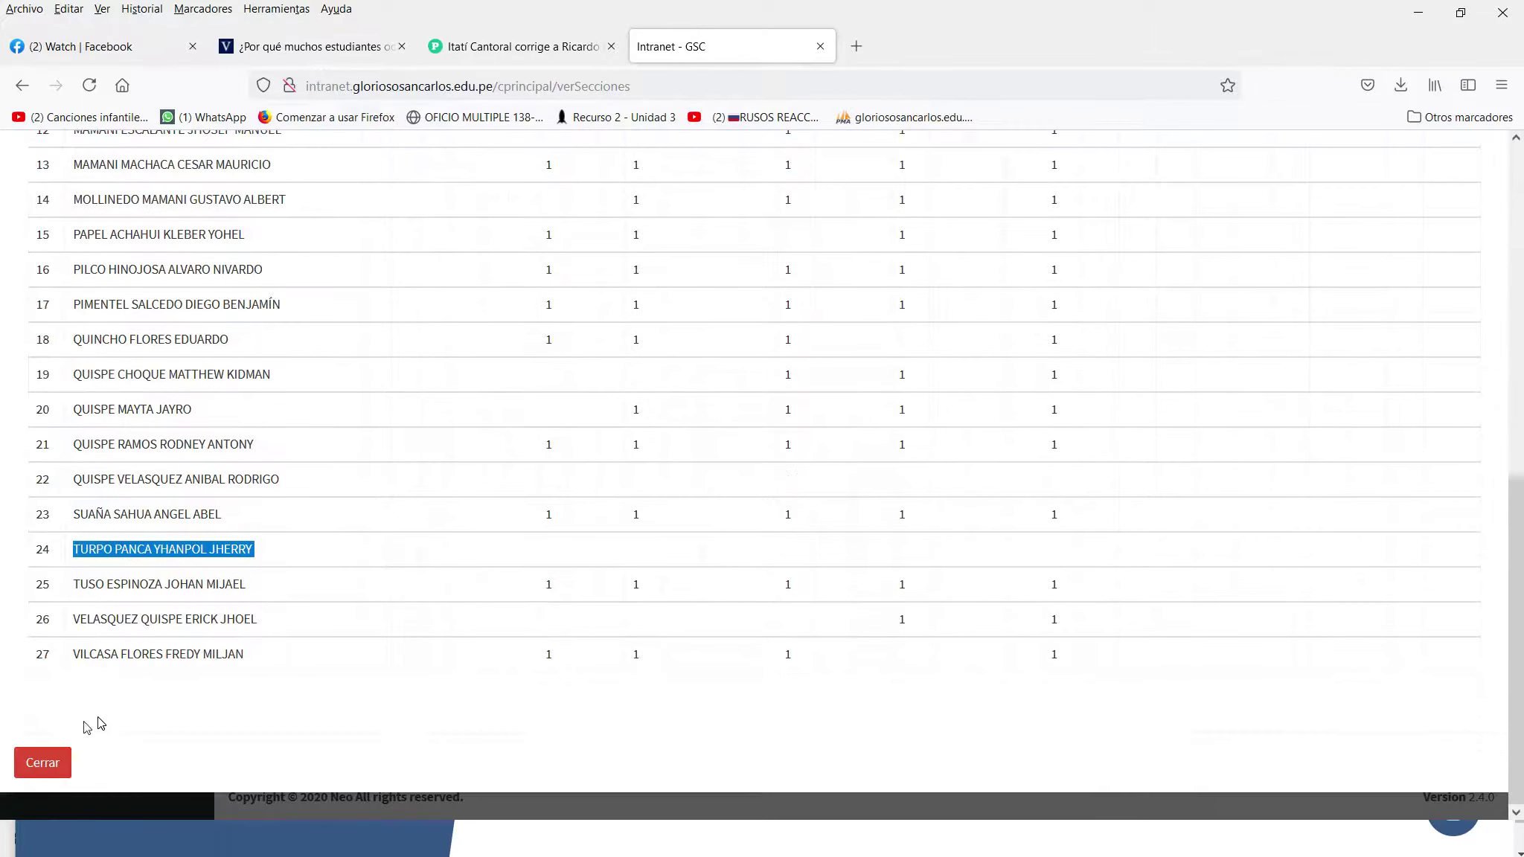
scroll(102, 607, up, 10)
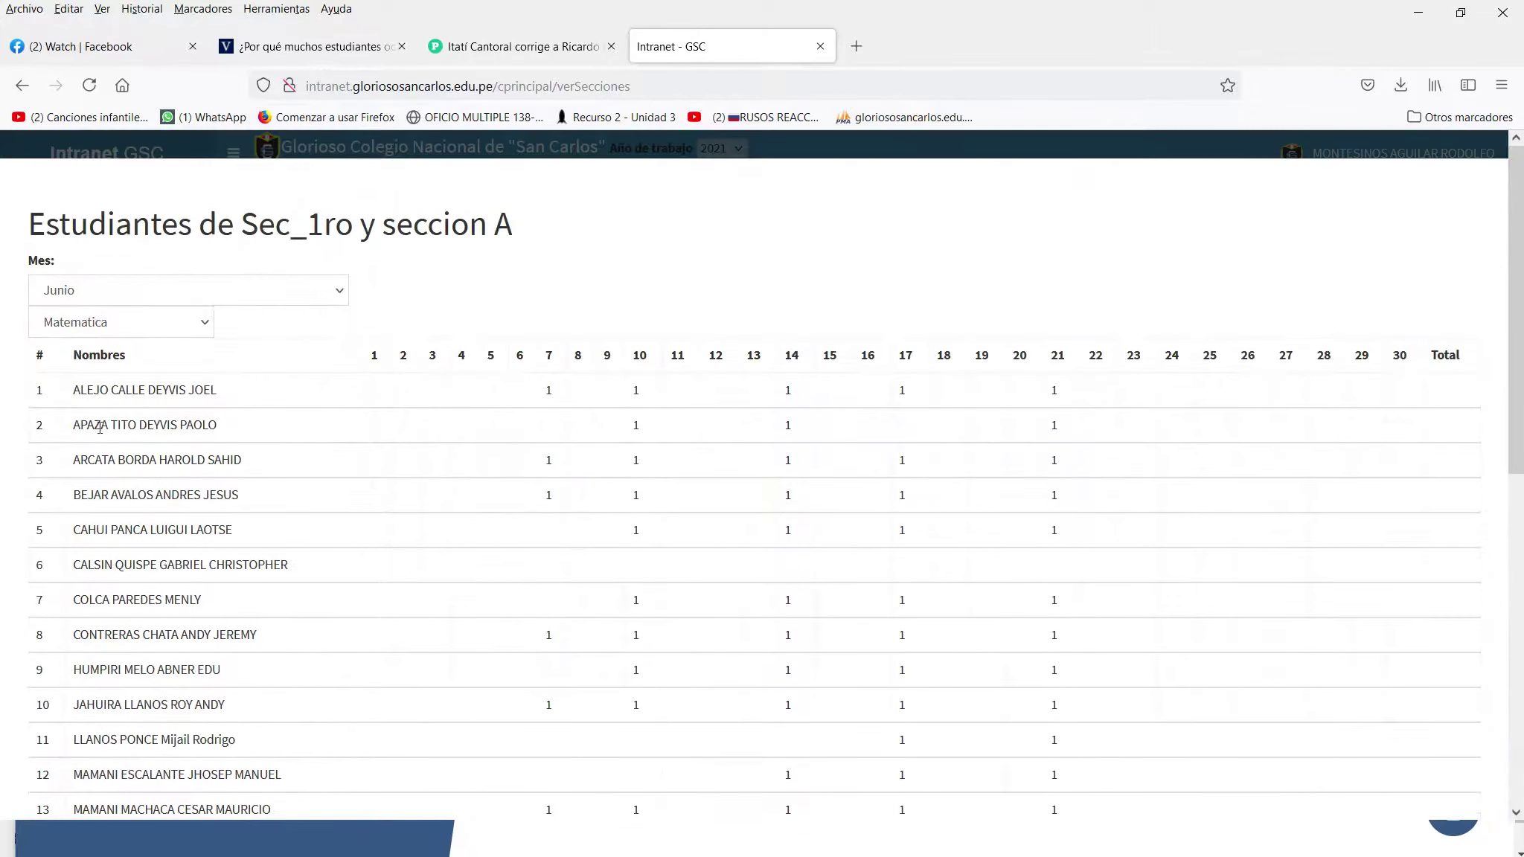
Step: Clear the area filter and examine every student's daily June attendance counts across all areas, including row 26 on day 21
click(177, 322)
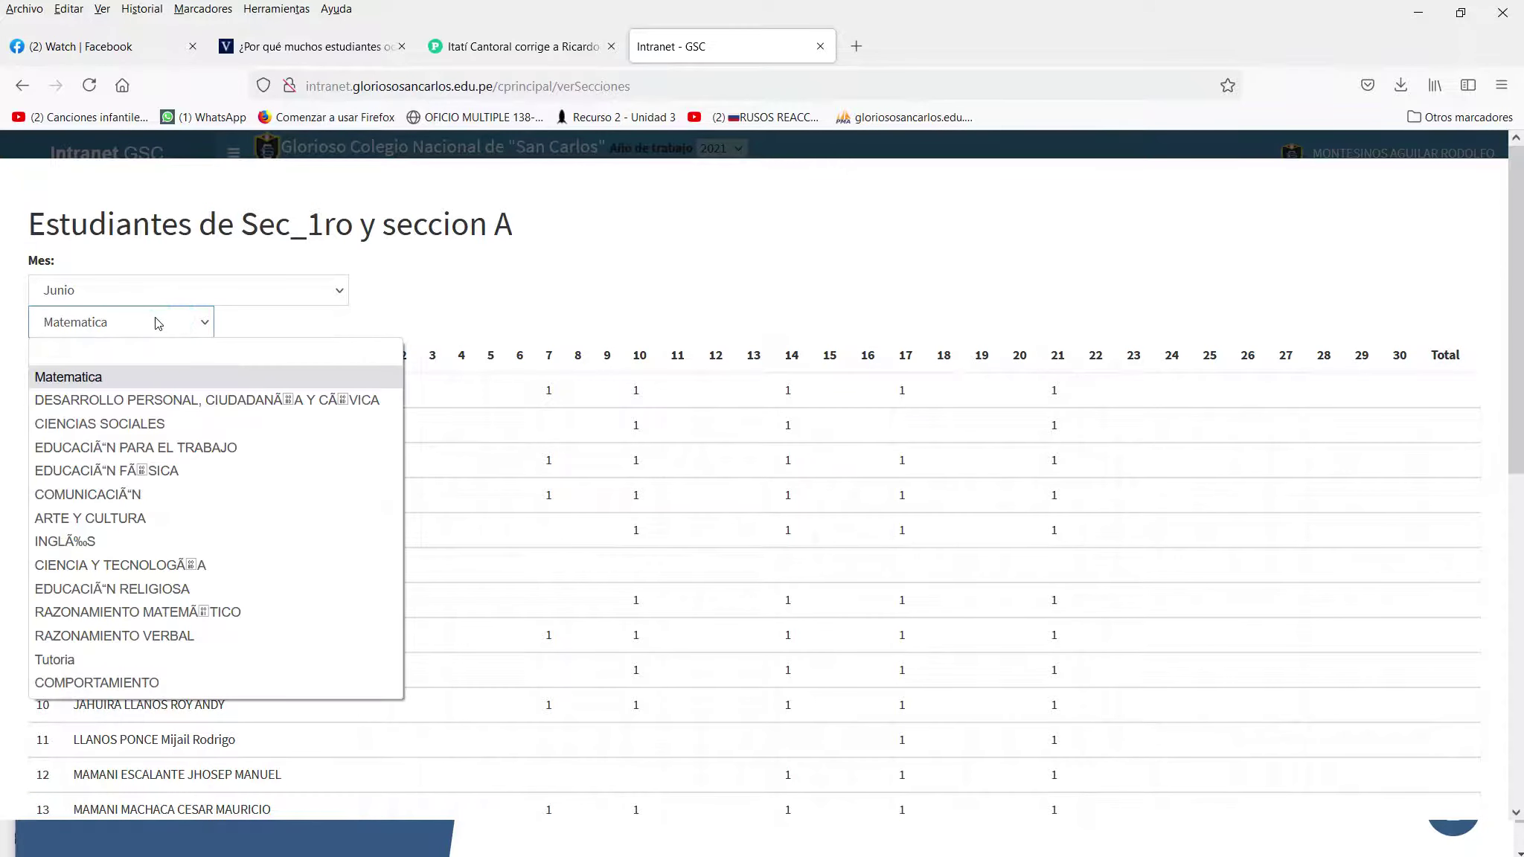
click(68, 355)
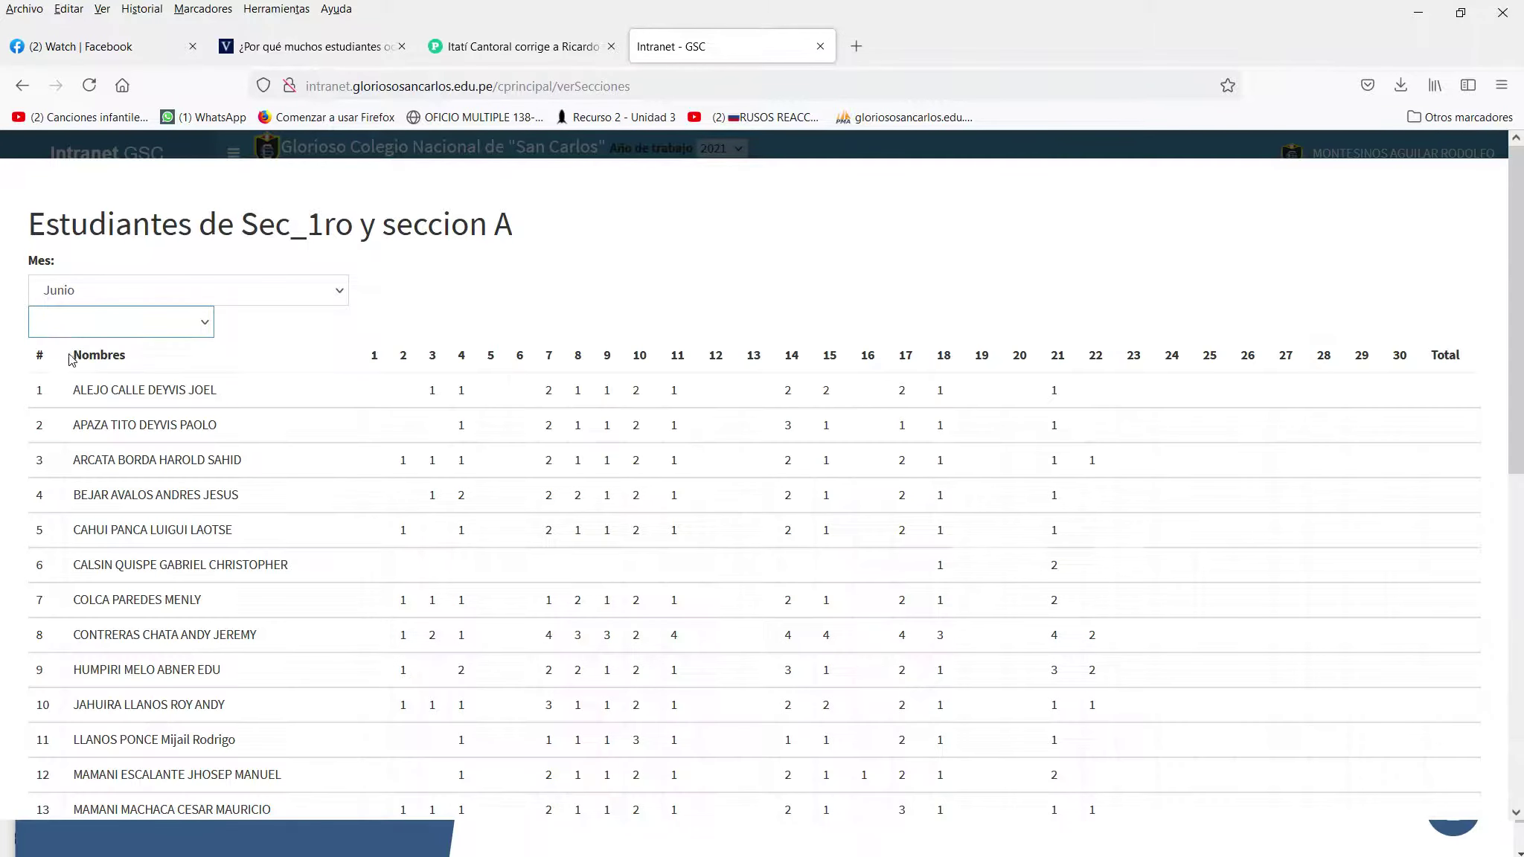
scroll(483, 358, down, 4)
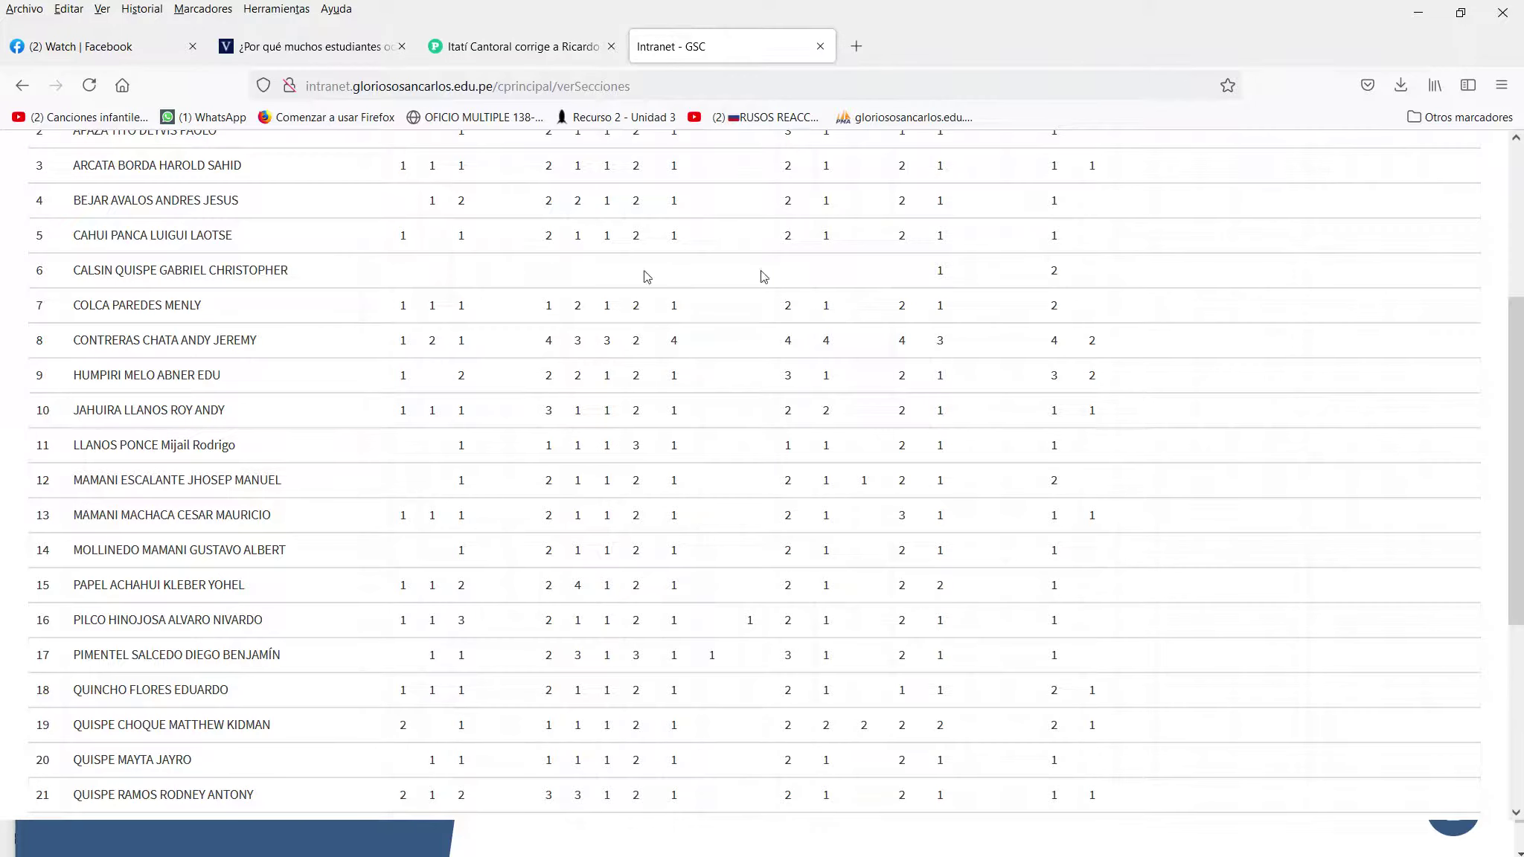
scroll(1060, 276, up, 3)
scroll(1053, 294, down, 1)
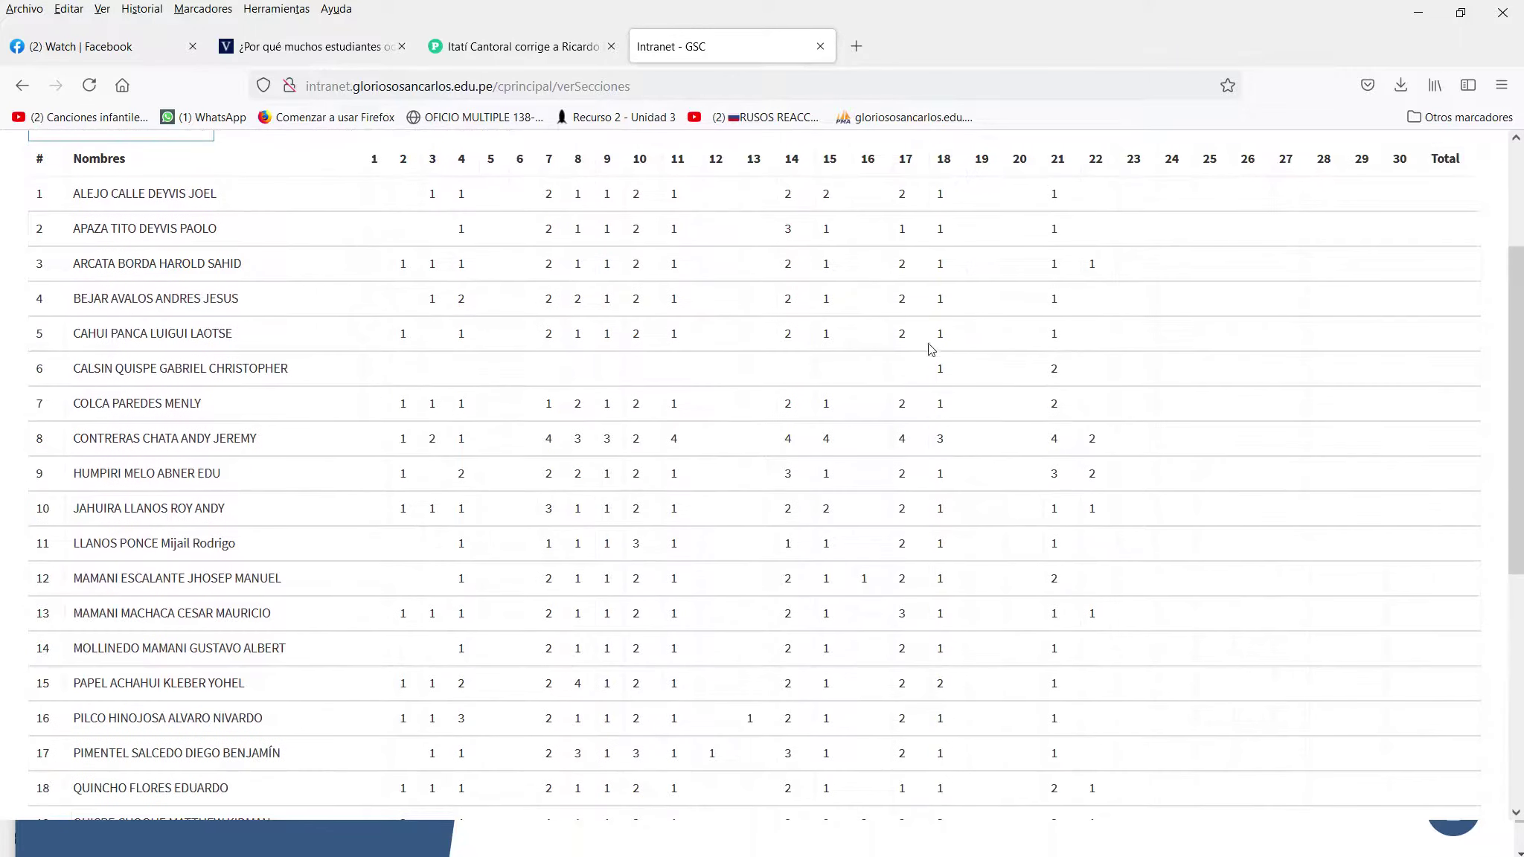
scroll(315, 442, down, 6)
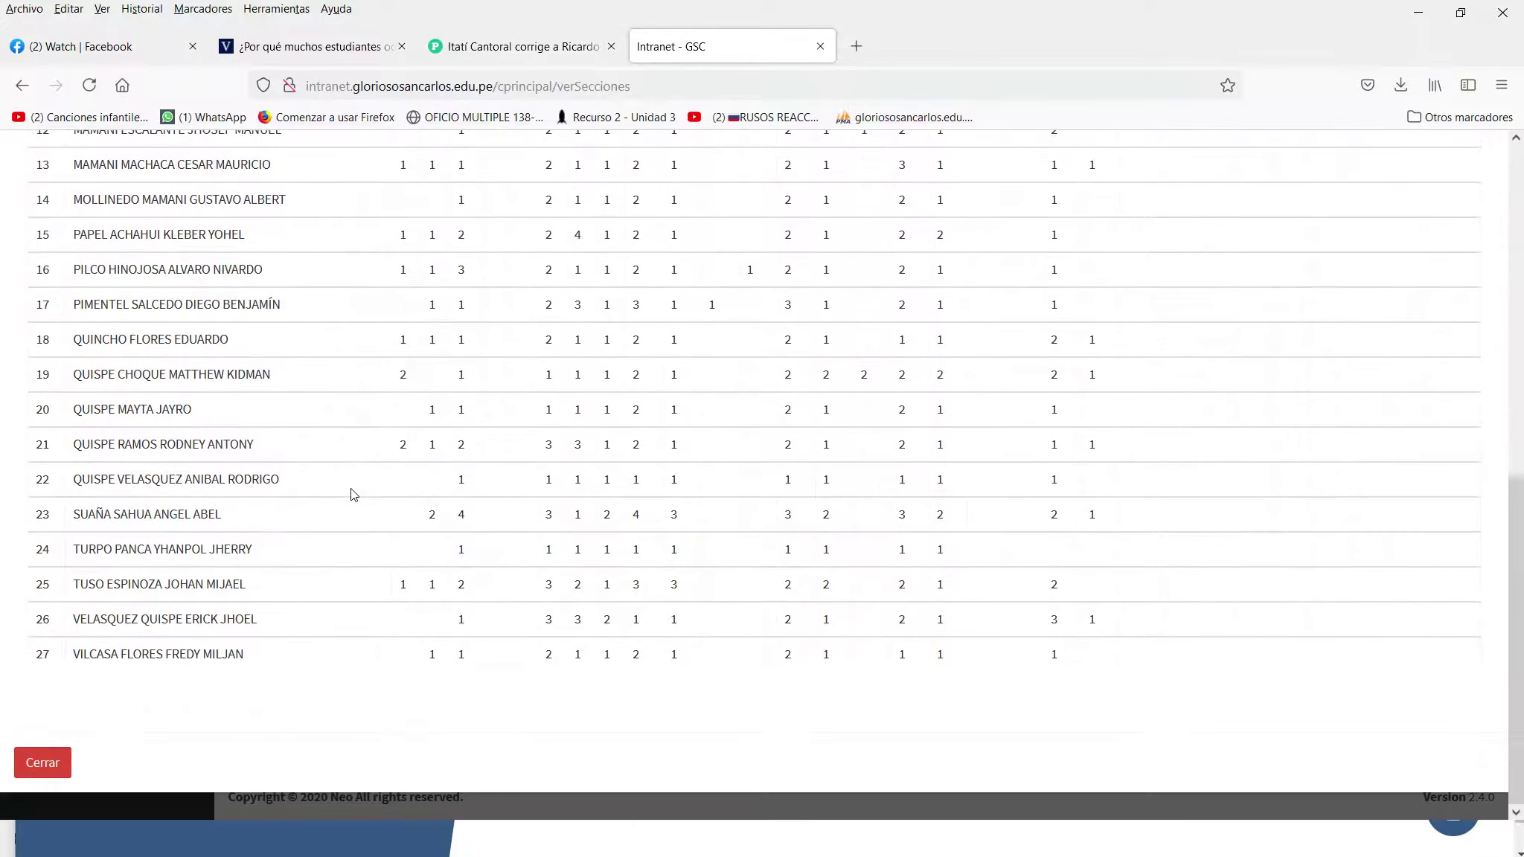
click(1054, 619)
drag(1054, 619, 1061, 625)
scroll(970, 633, up, 6)
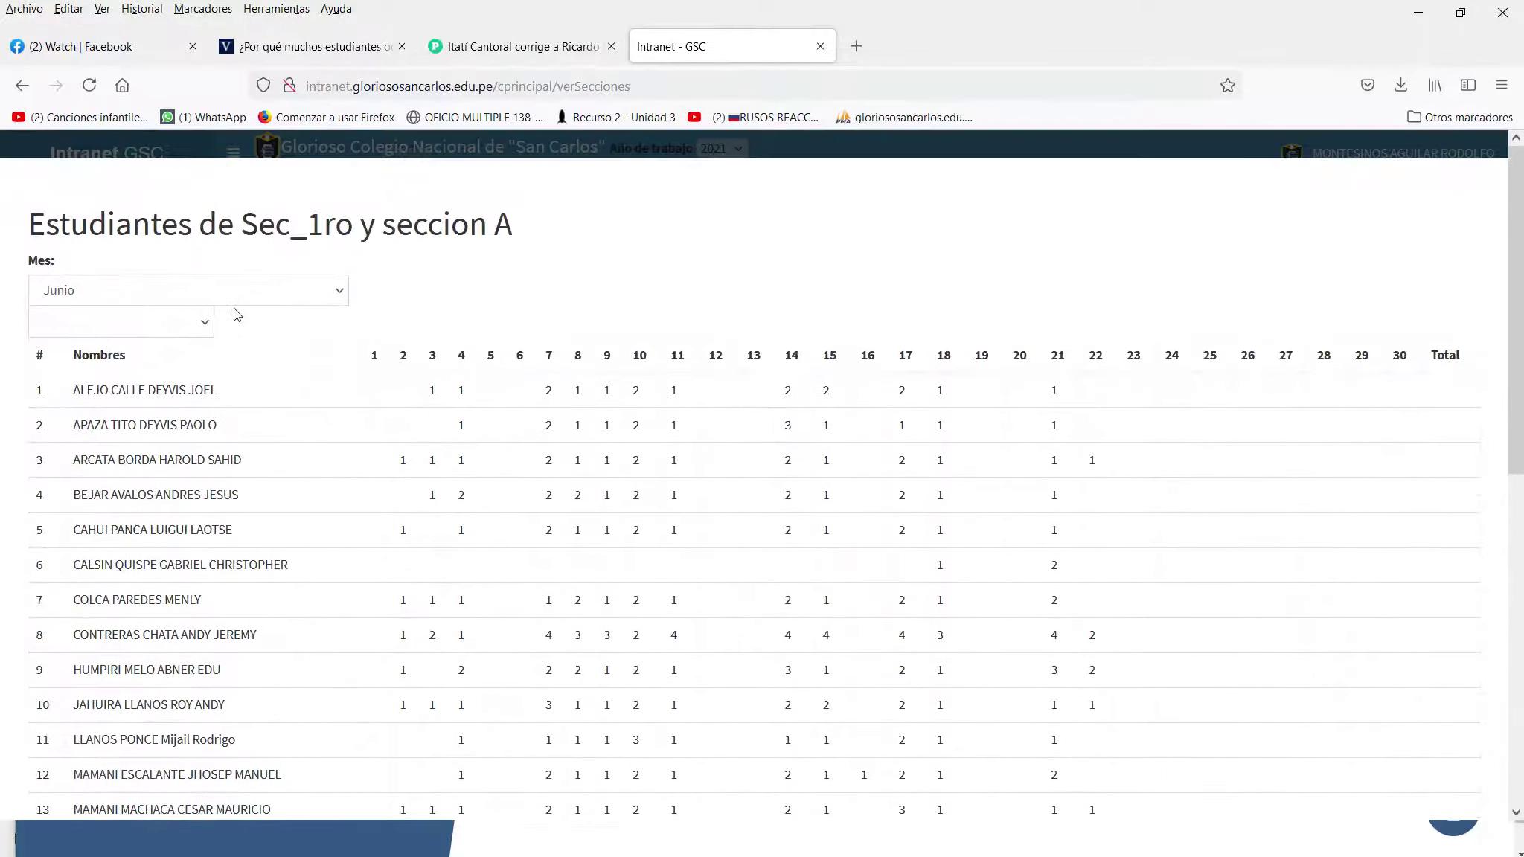
Step: Filter the June attendance by Desarrollo Personal, Ciudadanía y Cívica and review the full student list
click(180, 323)
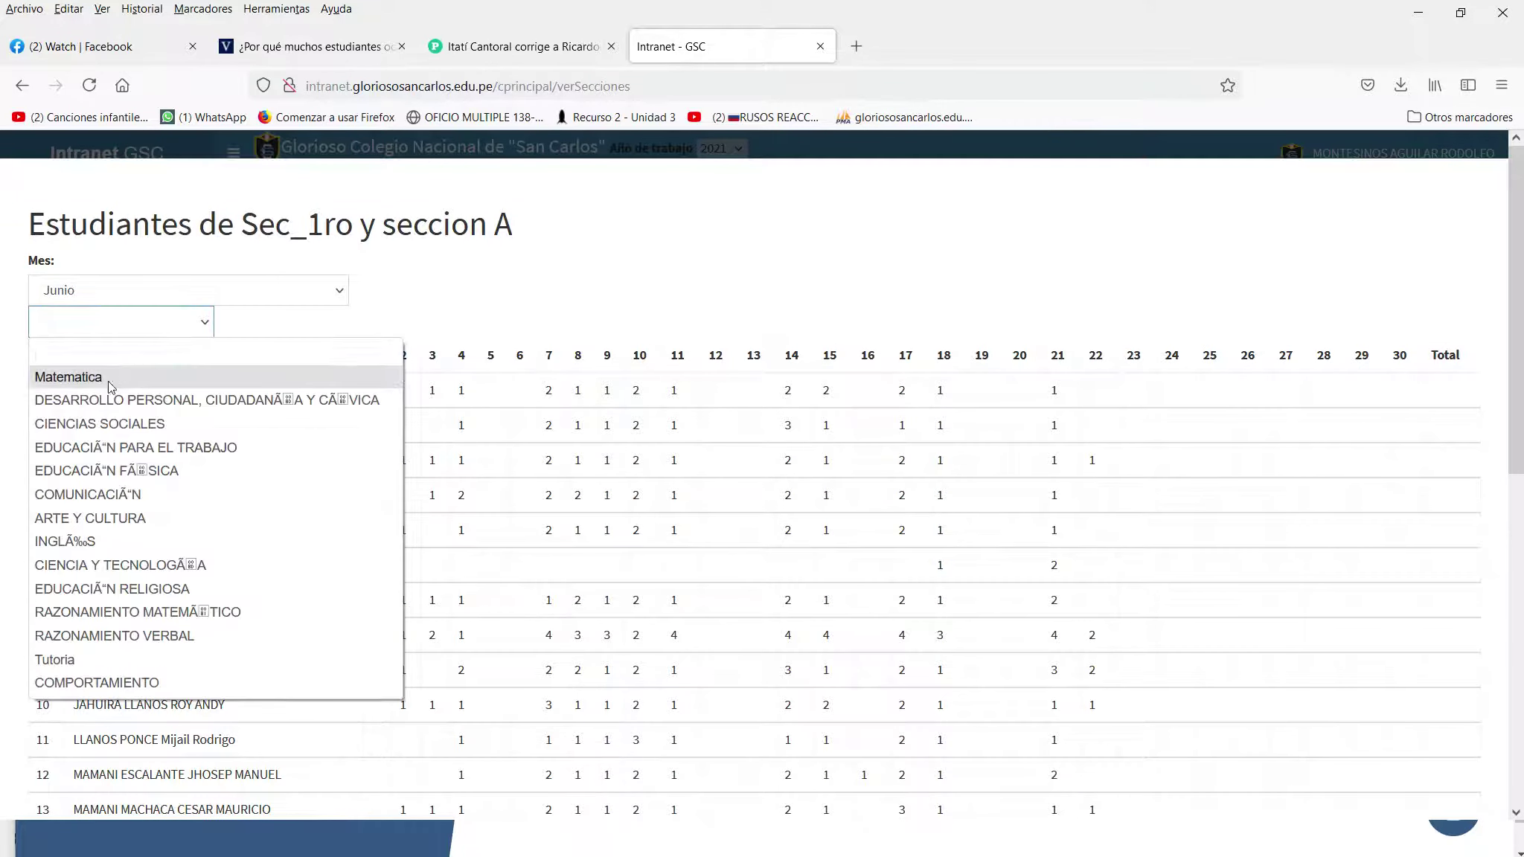
click(104, 400)
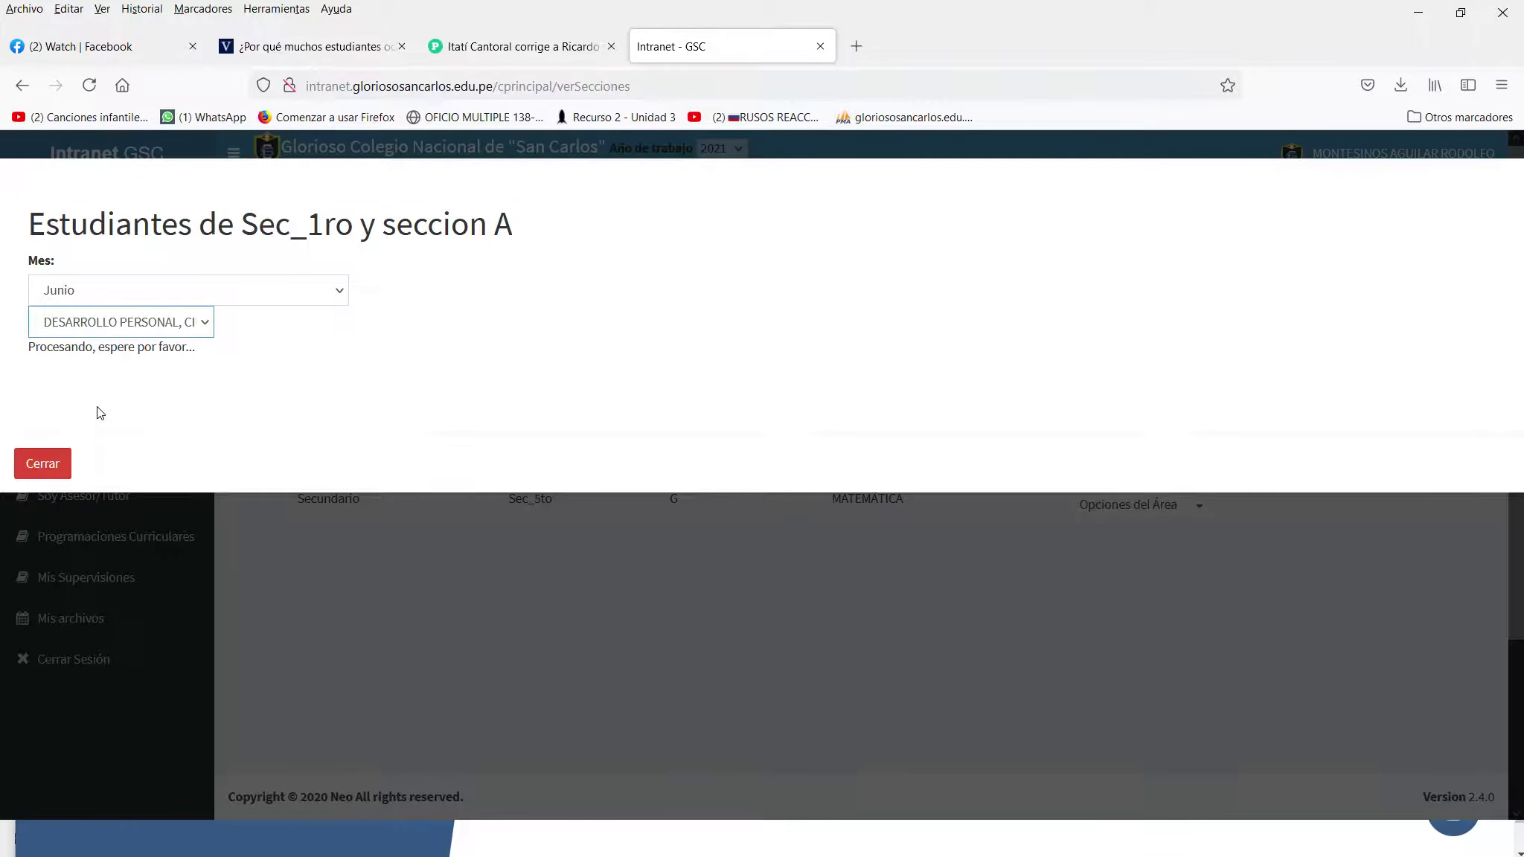
scroll(97, 407, down, 8)
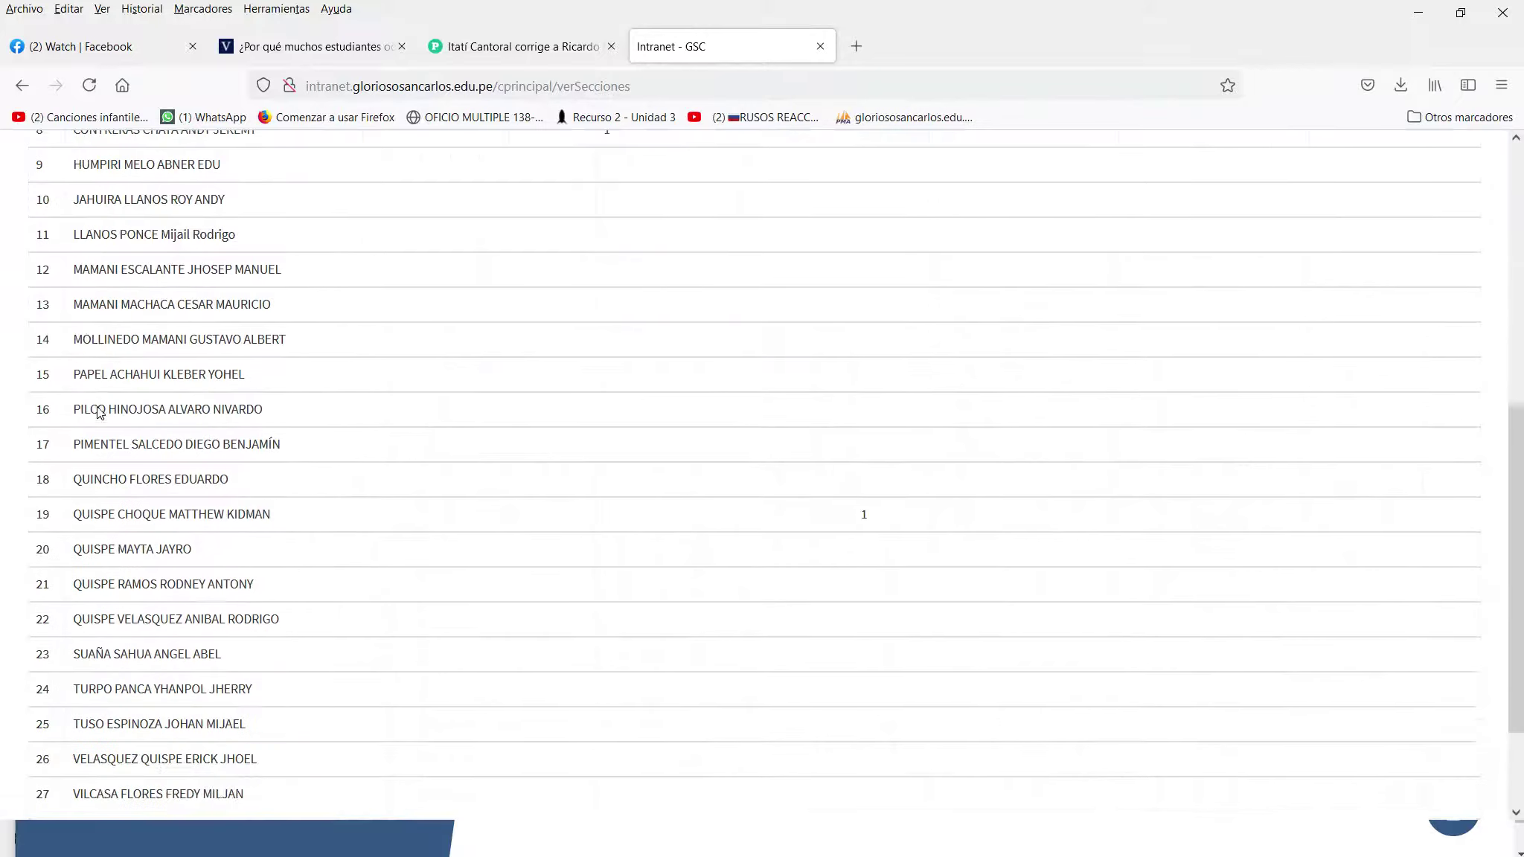
scroll(574, 415, up, 8)
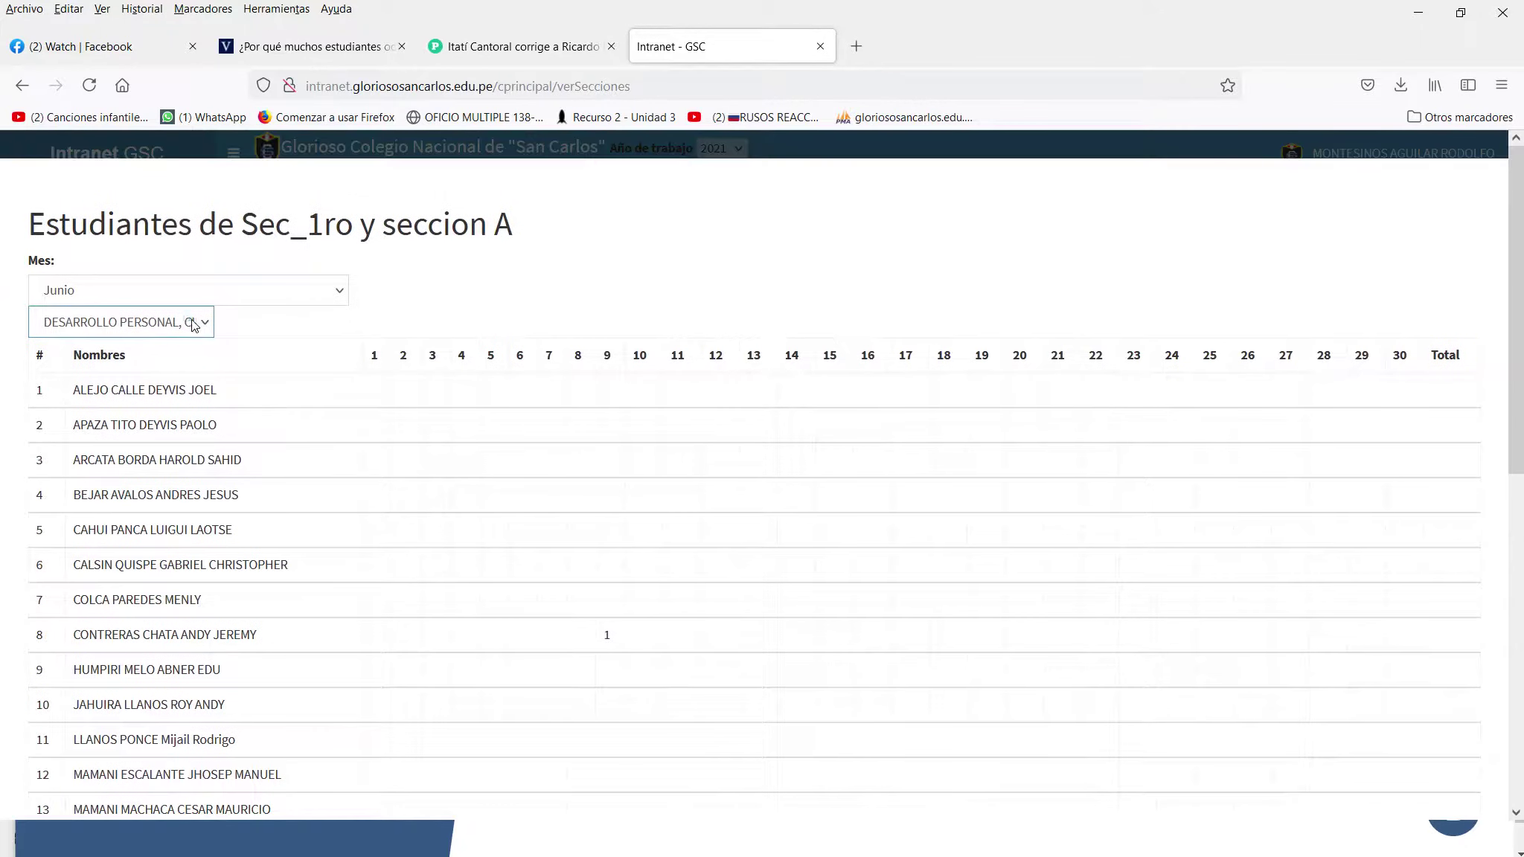
Step: Review the June attendance for CIENCIAS SOCIALES, then close the monthly report and reload the assigned sections page
click(194, 321)
click(126, 424)
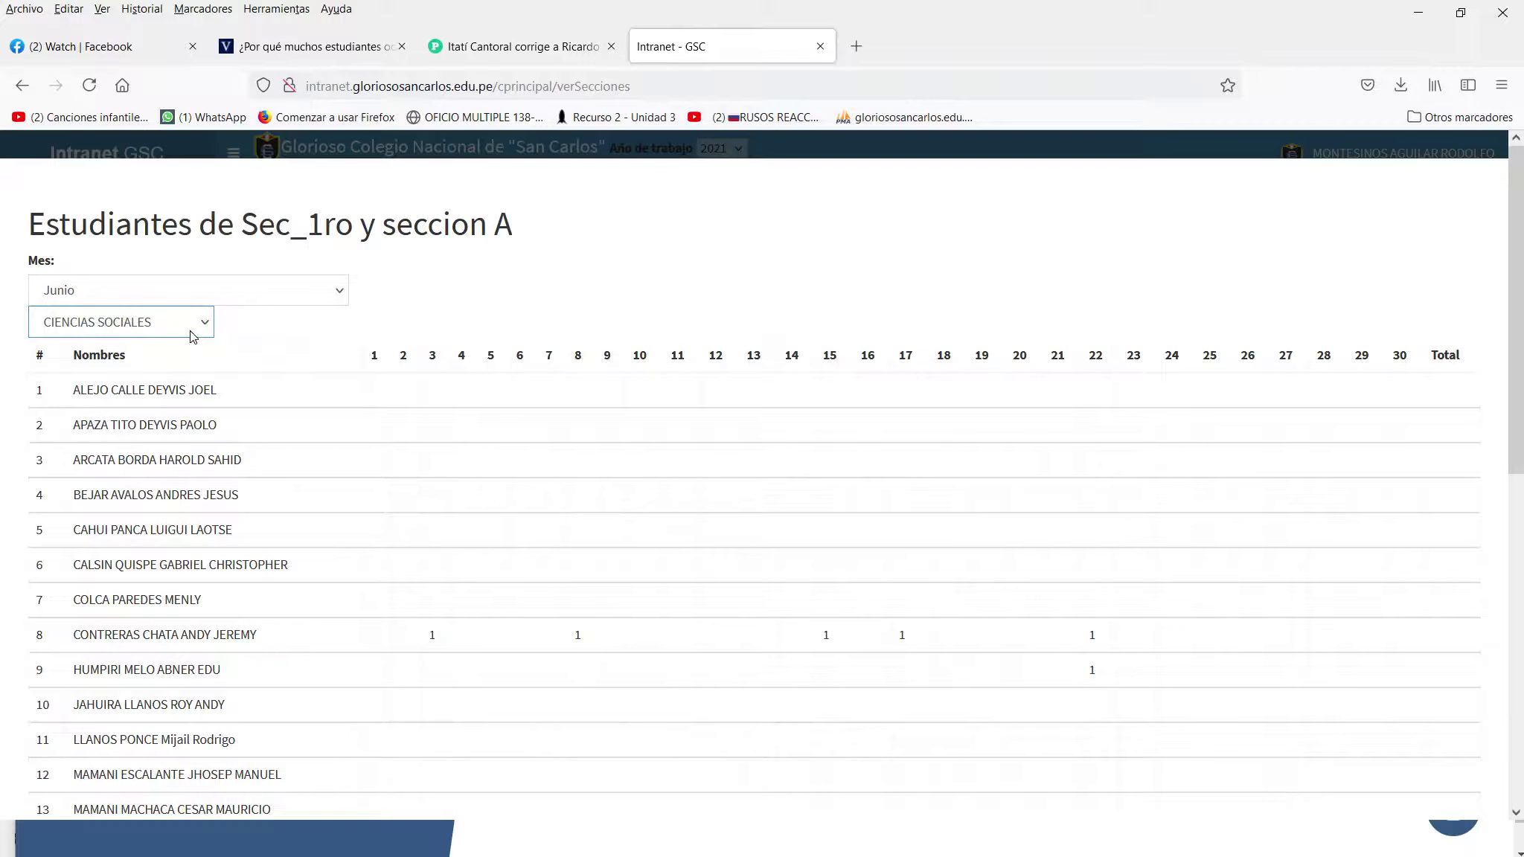
scroll(190, 337, down, 10)
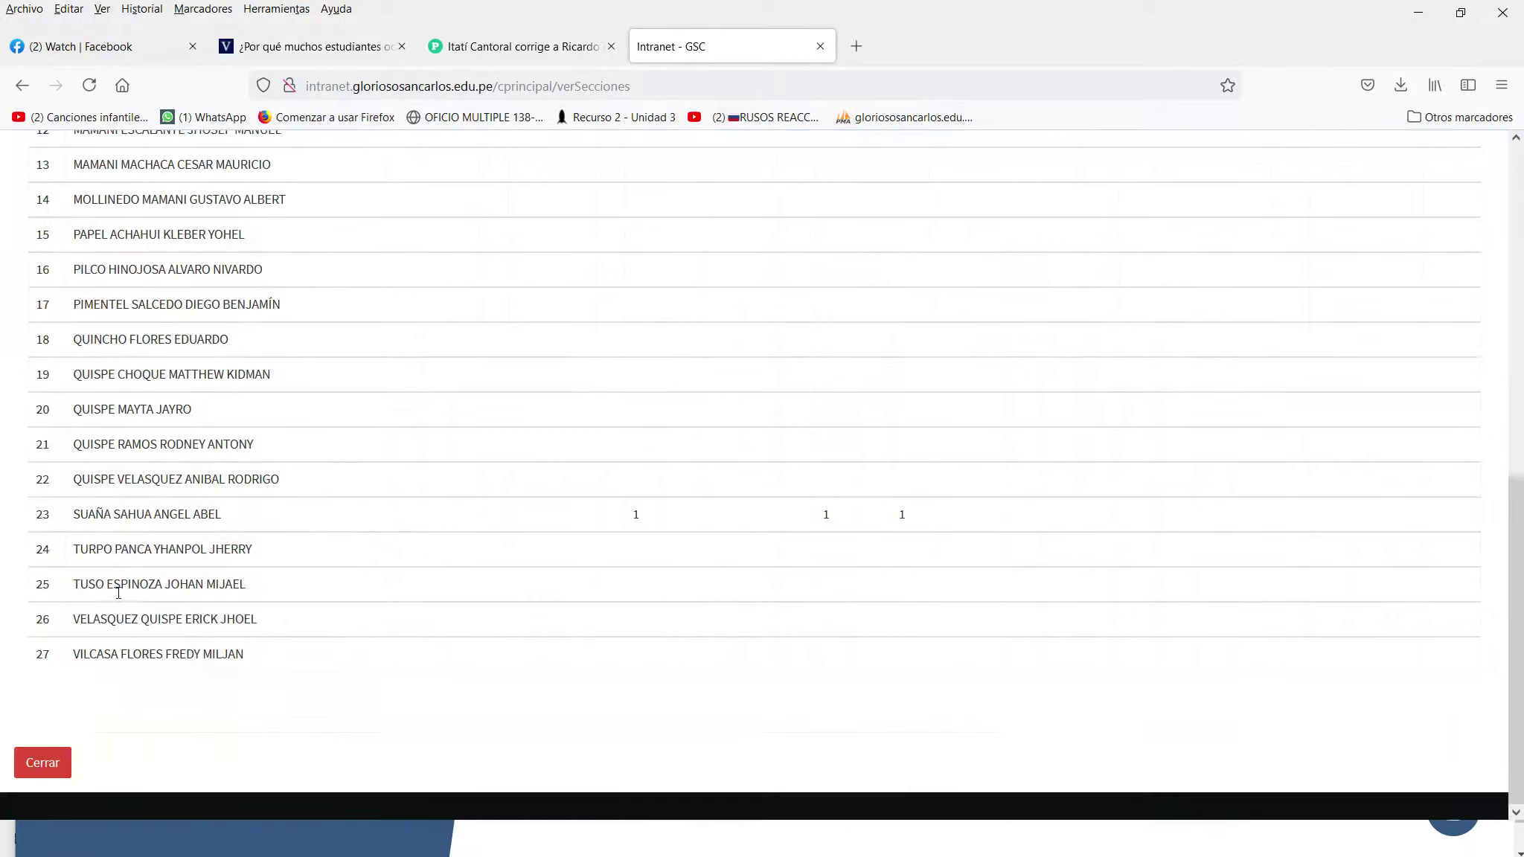
click(49, 755)
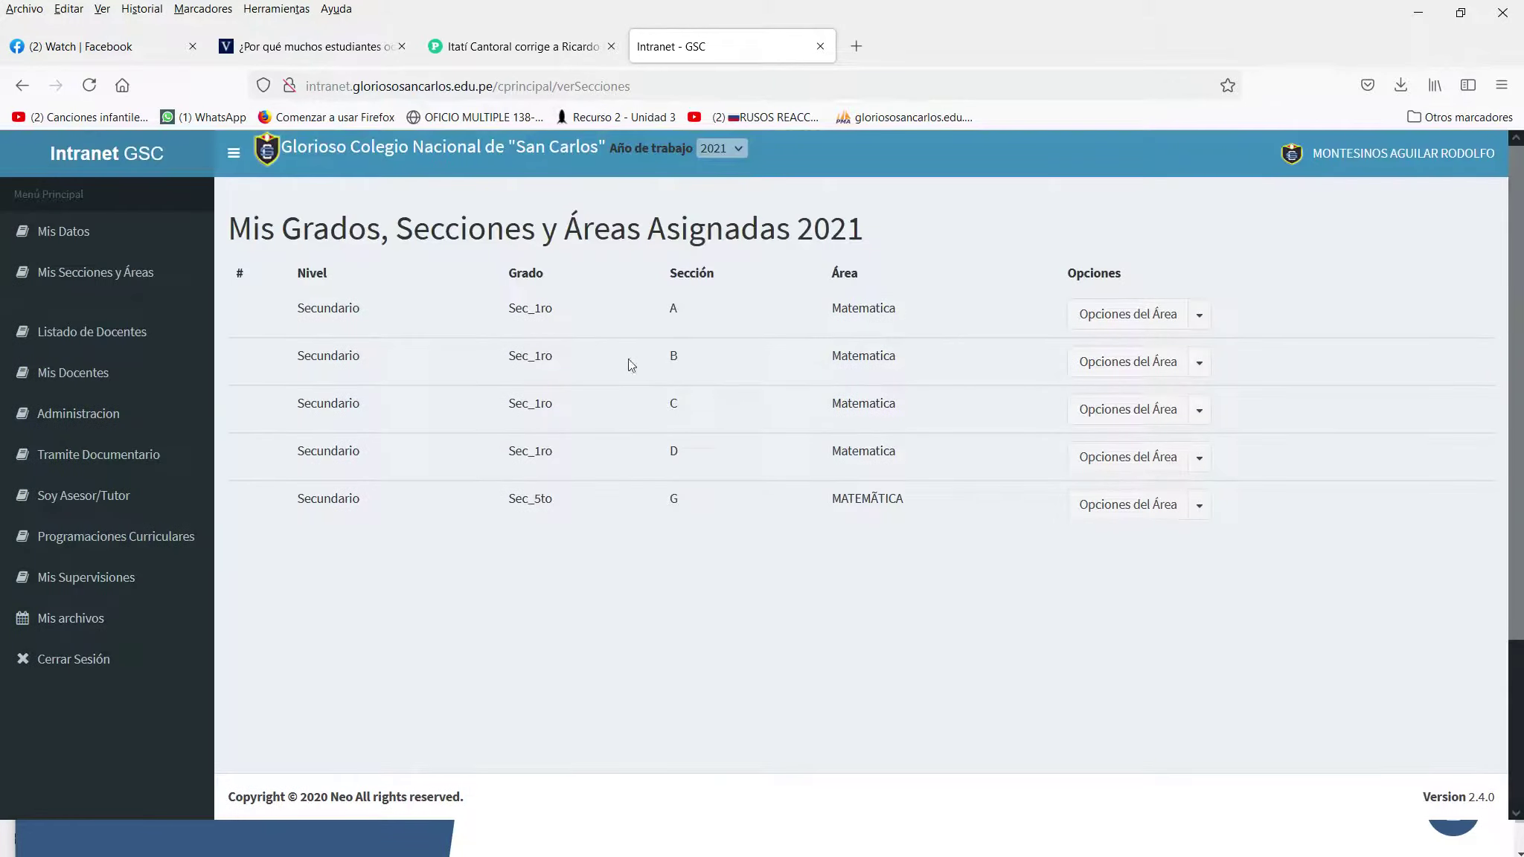
click(103, 87)
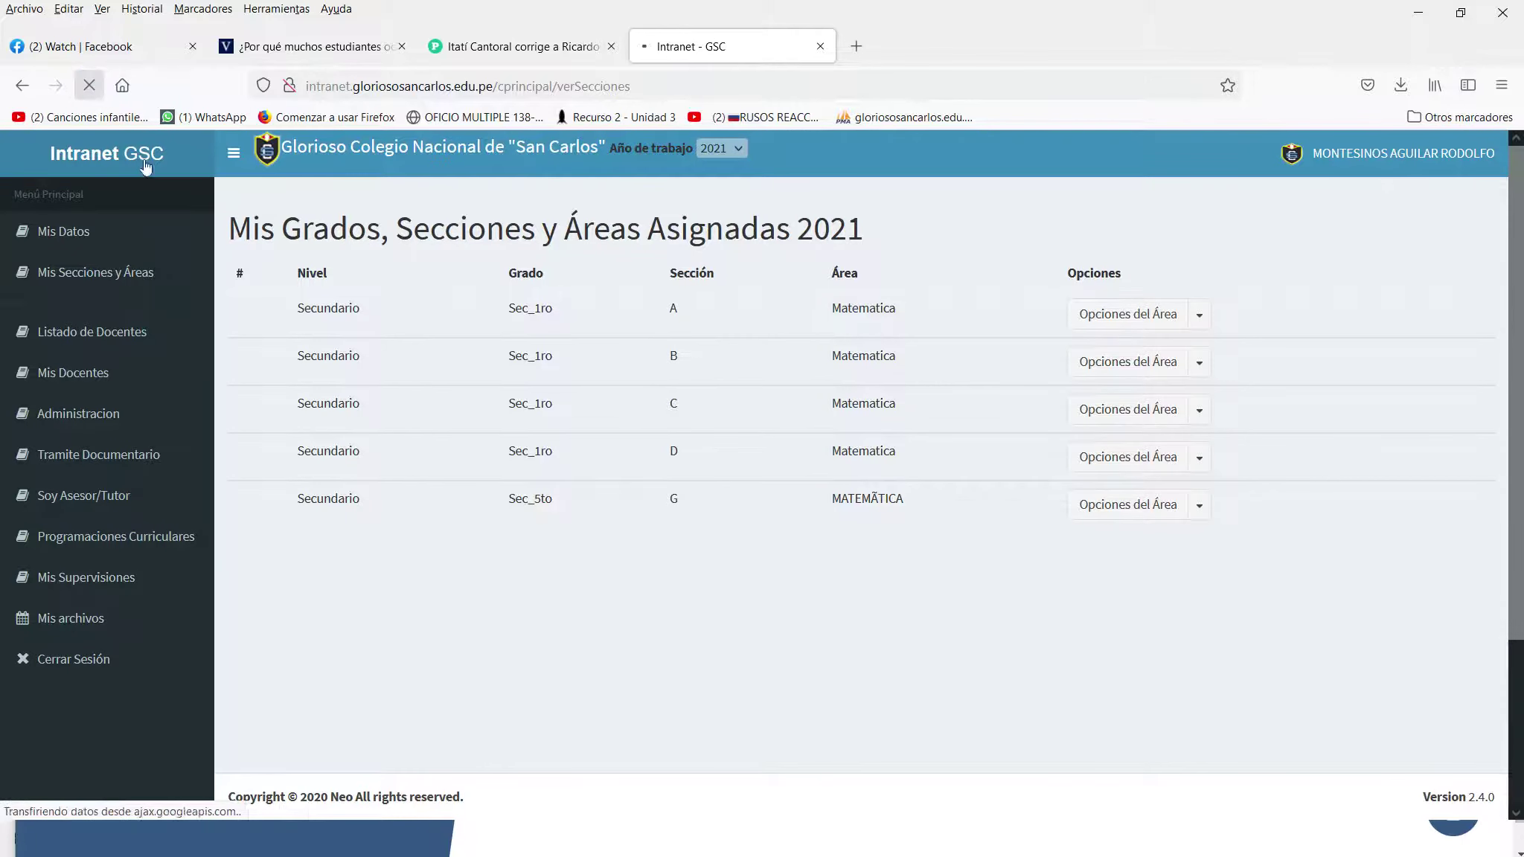